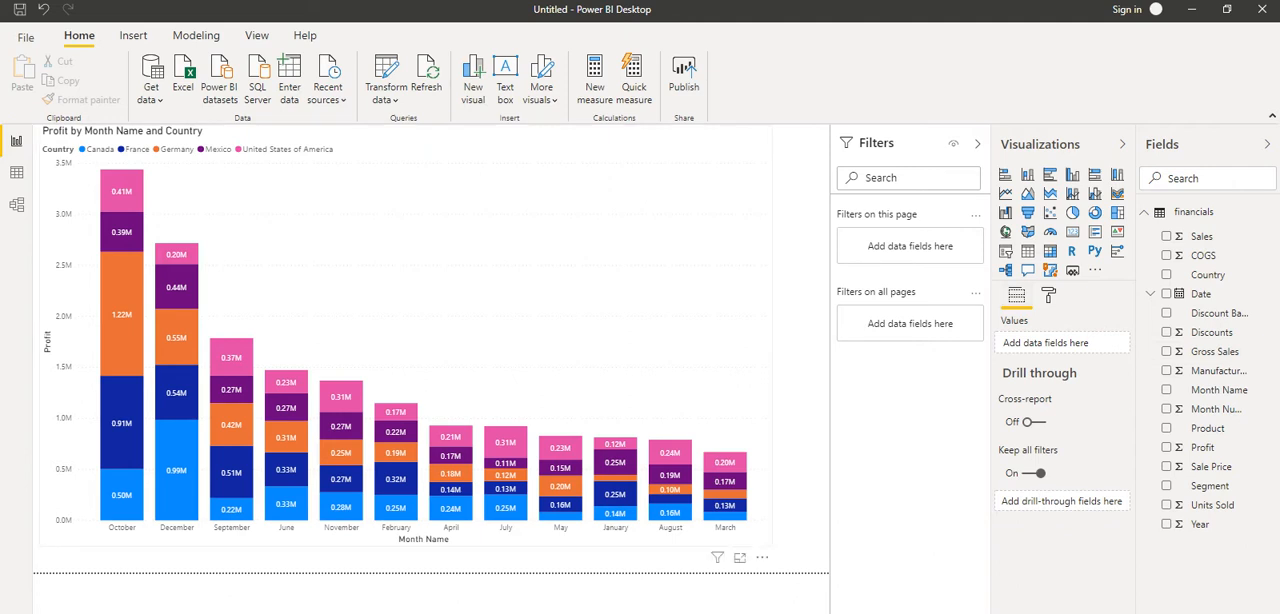
- Delete the existing profit chart and insert a blank stacked column chart enlarged to fill most of the page
{"action": "left_click", "coordinate": [560, 290]}
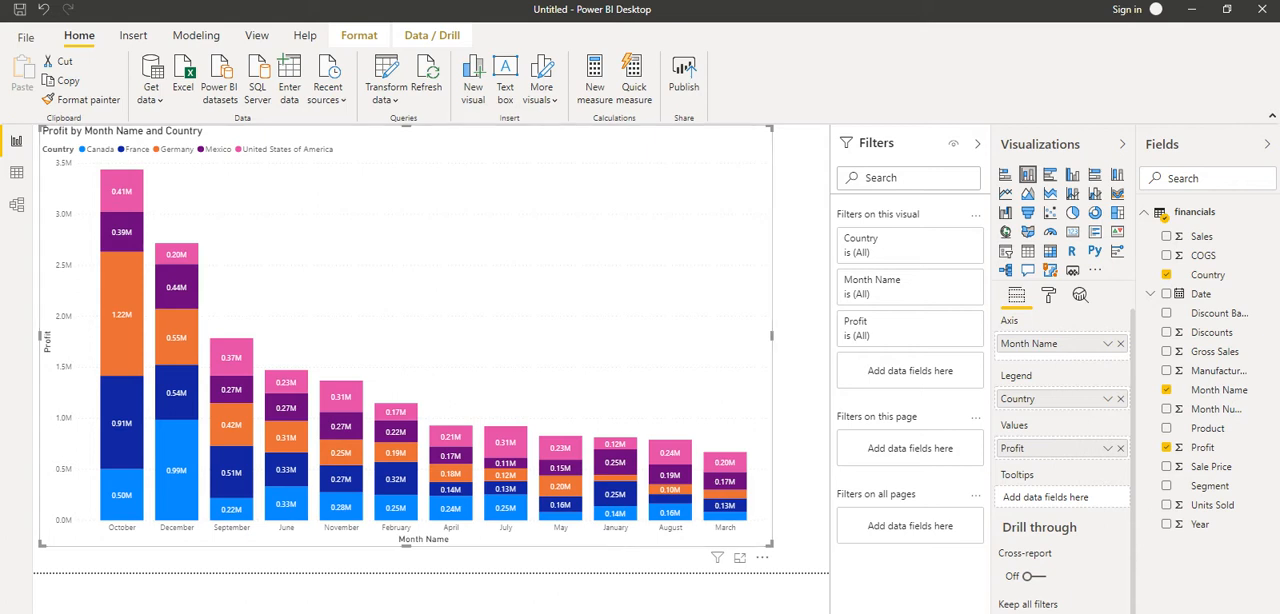
{"action": "key", "text": "Delete"}
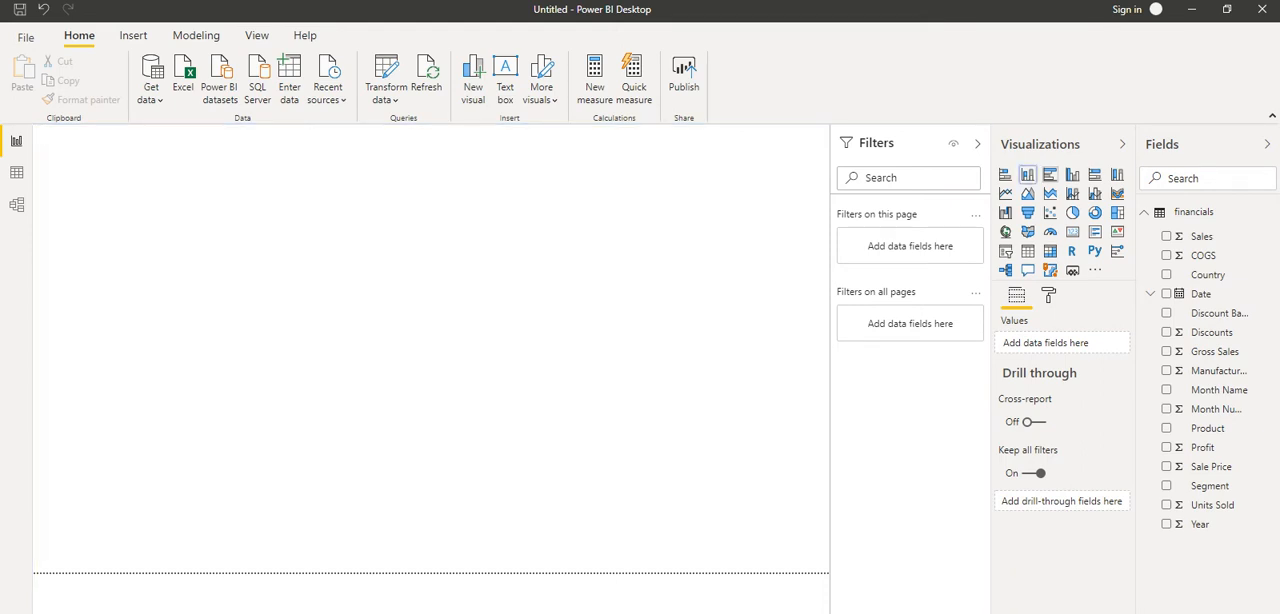
{"action": "left_click", "coordinate": [1028, 175]}
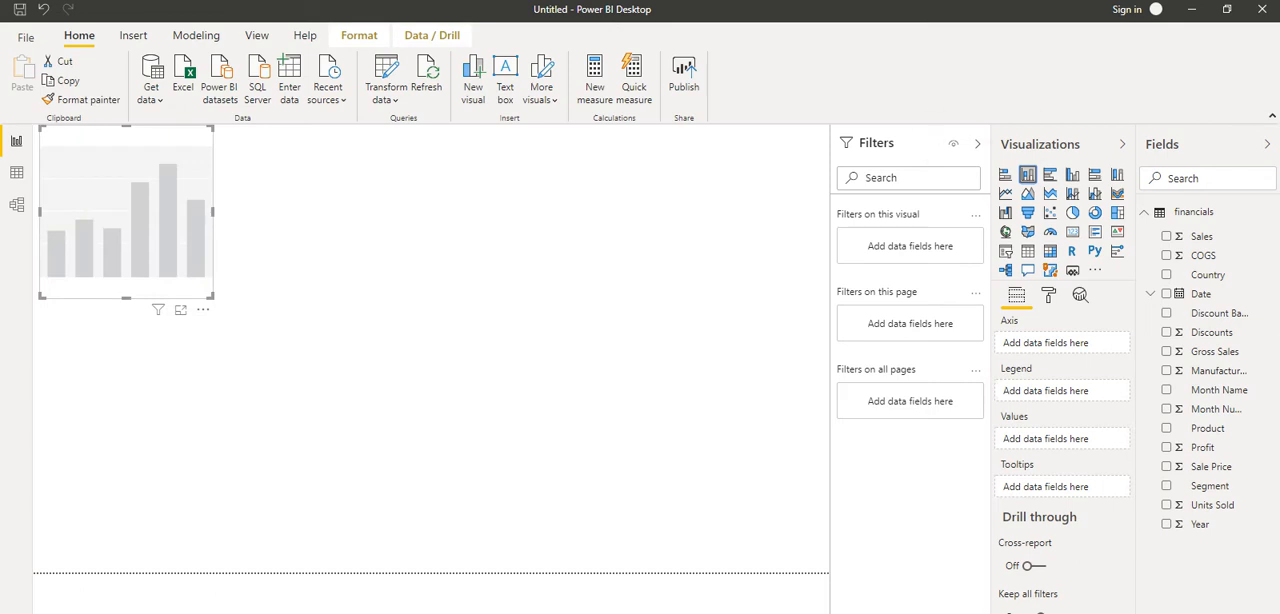
{"action": "left_click_drag", "start_coordinate": [211, 296], "coordinate": [777, 540]}
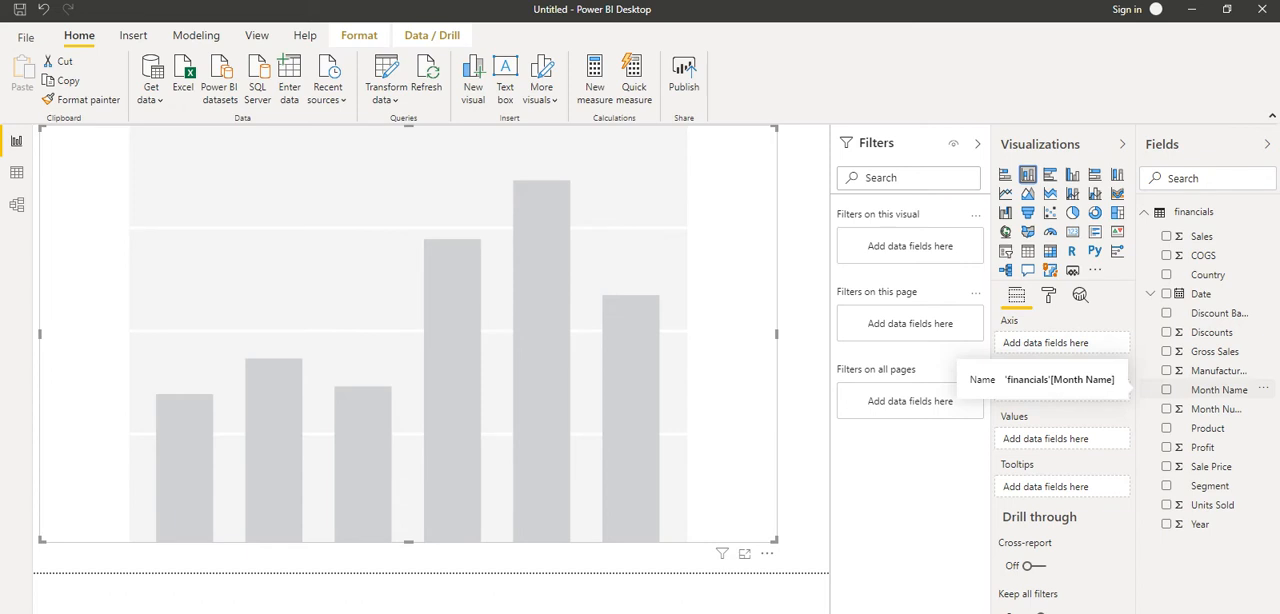
- Build the stacked column chart with Month Name on the axis, Country as the legend and Profit as the values
{"action": "left_click_drag", "start_coordinate": [1208, 274], "coordinate": [1052, 342]}
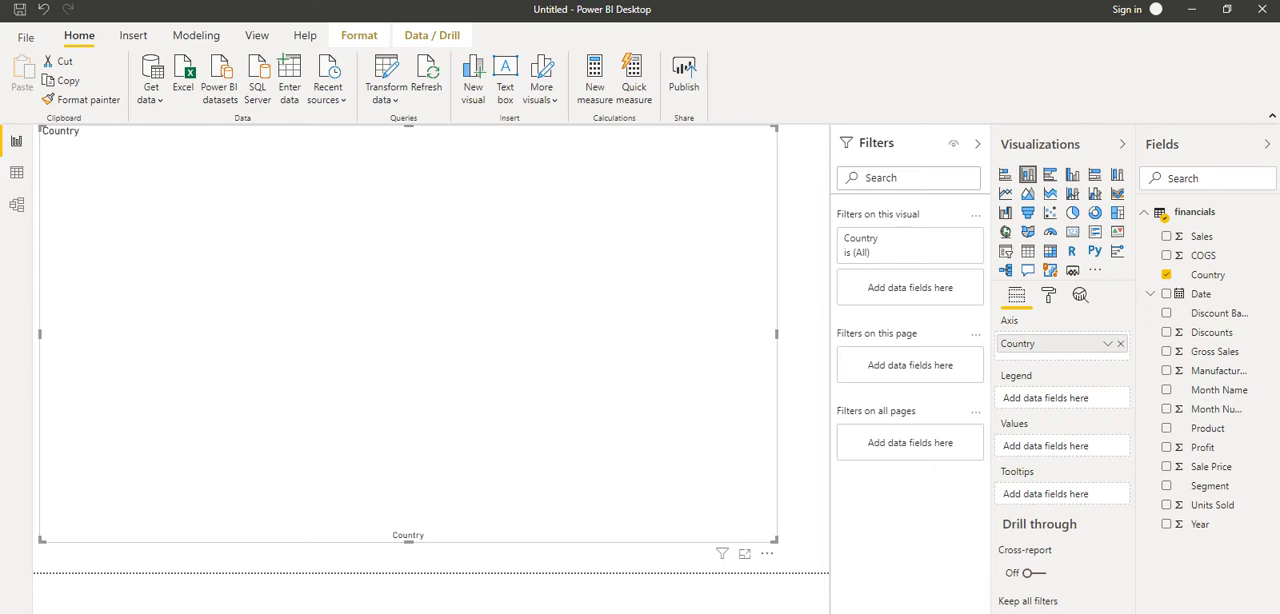
{"action": "left_click_drag", "start_coordinate": [1040, 343], "coordinate": [1047, 398]}
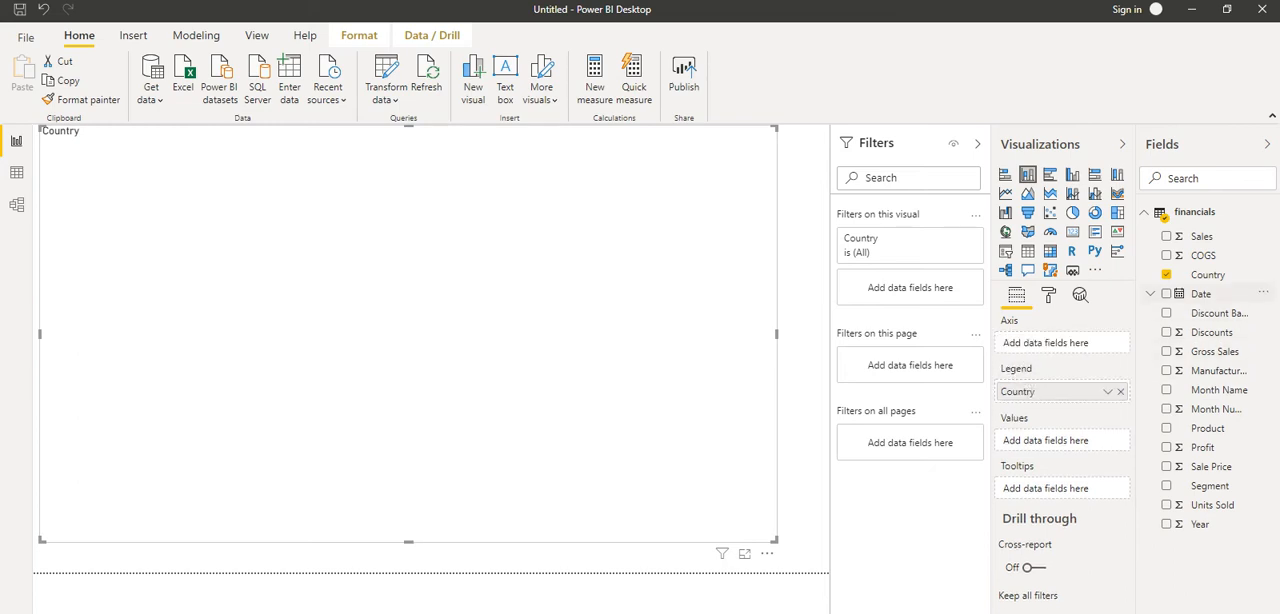
{"action": "left_click_drag", "start_coordinate": [1218, 389], "coordinate": [1045, 345]}
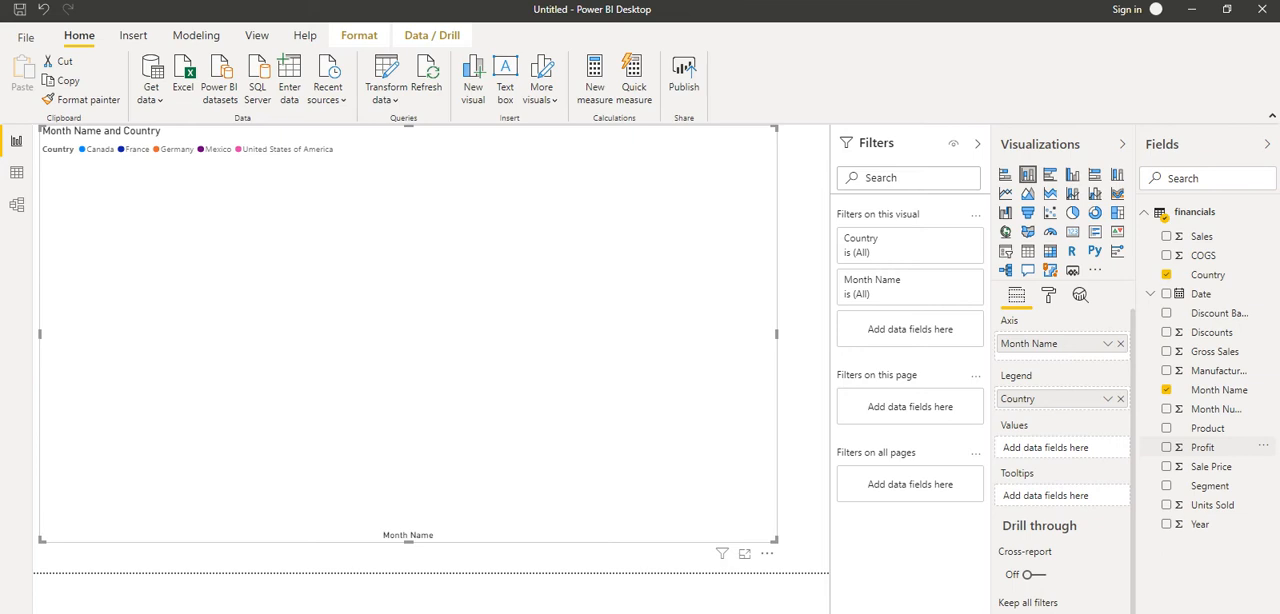
{"action": "left_click_drag", "start_coordinate": [1202, 447], "coordinate": [1045, 447]}
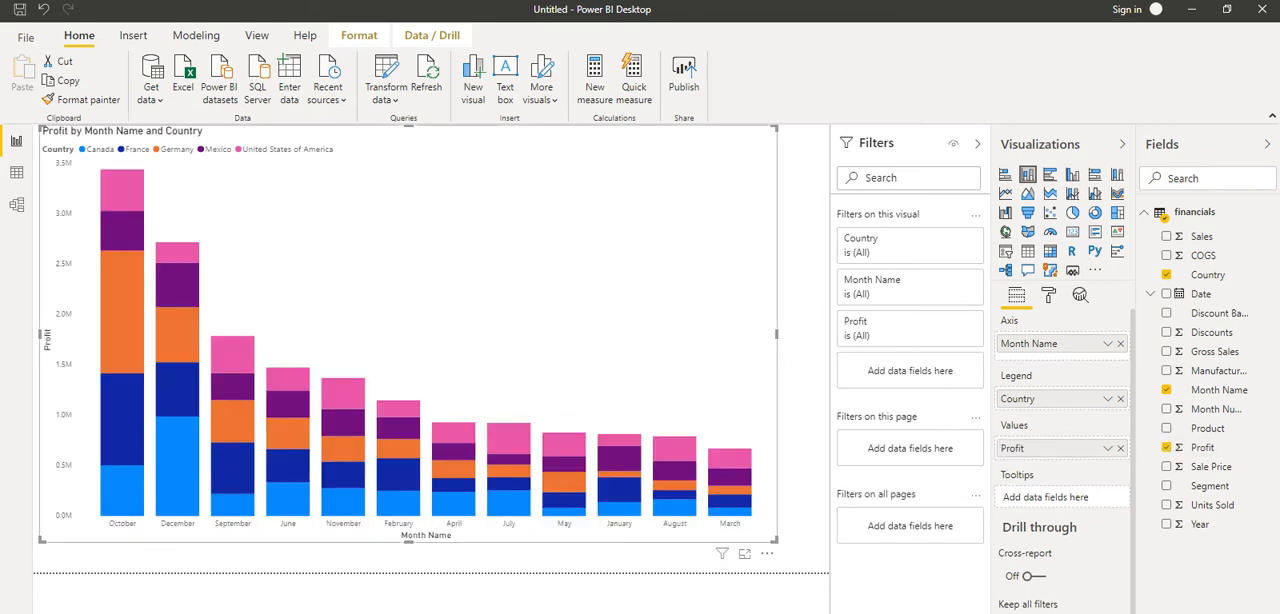
{"action": "mouse_move", "coordinate": [466, 484]}
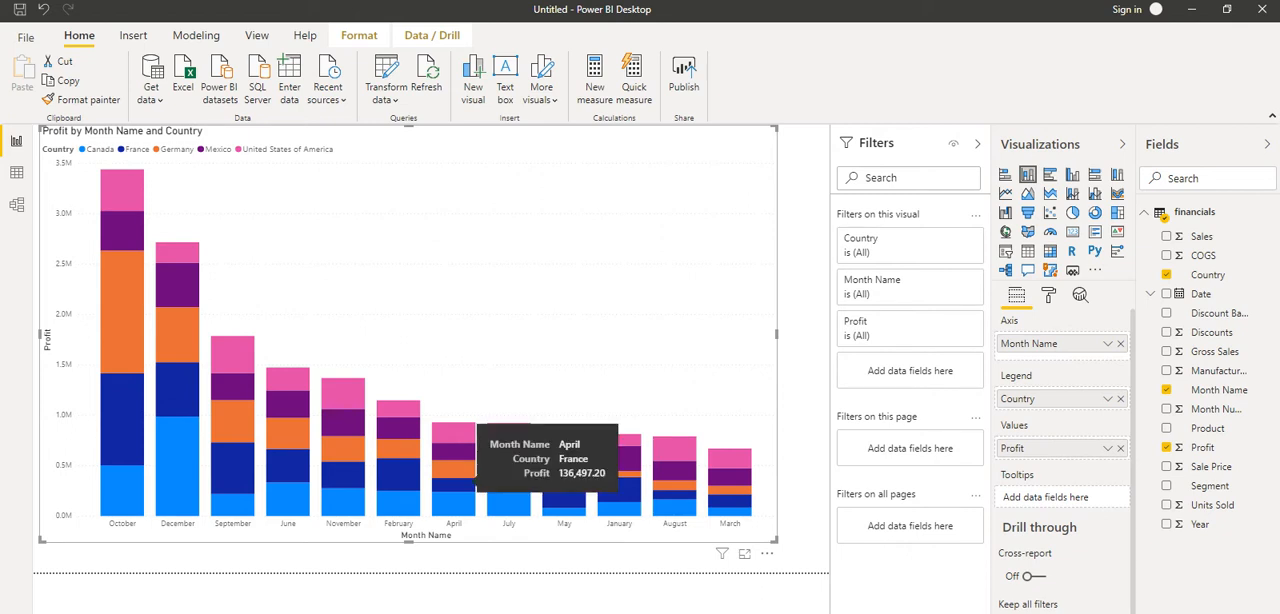
{"action": "mouse_move", "coordinate": [145, 210]}
{"action": "mouse_move", "coordinate": [158, 330]}
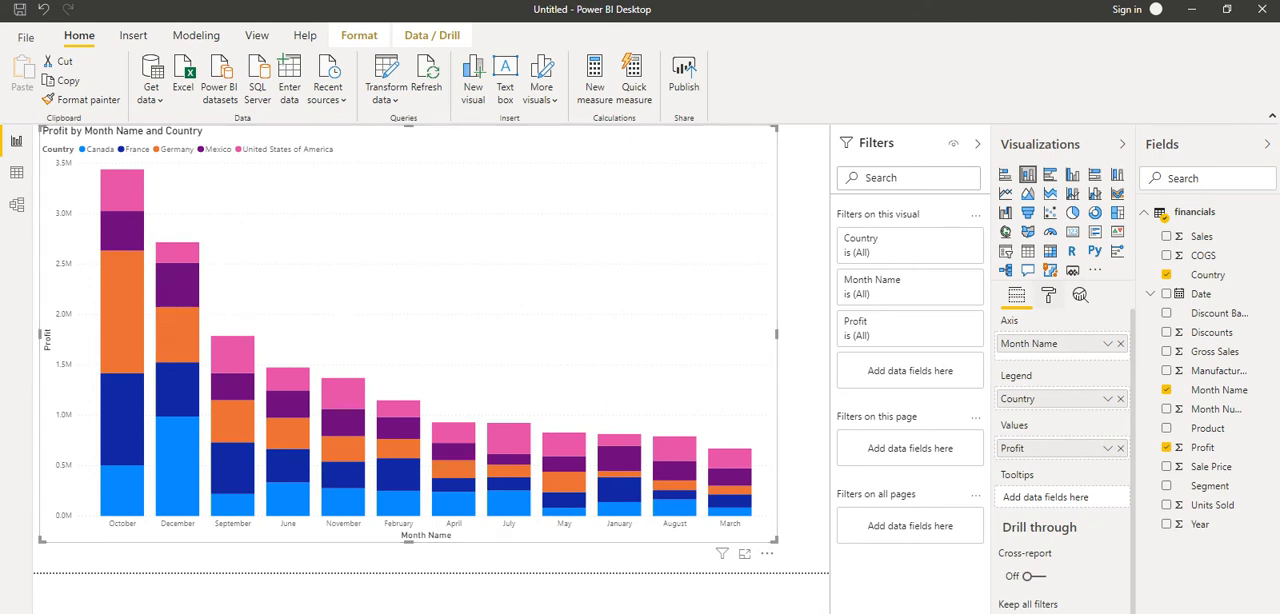
- Turn on data labels in the stacked column chart's formatting
{"action": "left_click", "coordinate": [1048, 295]}
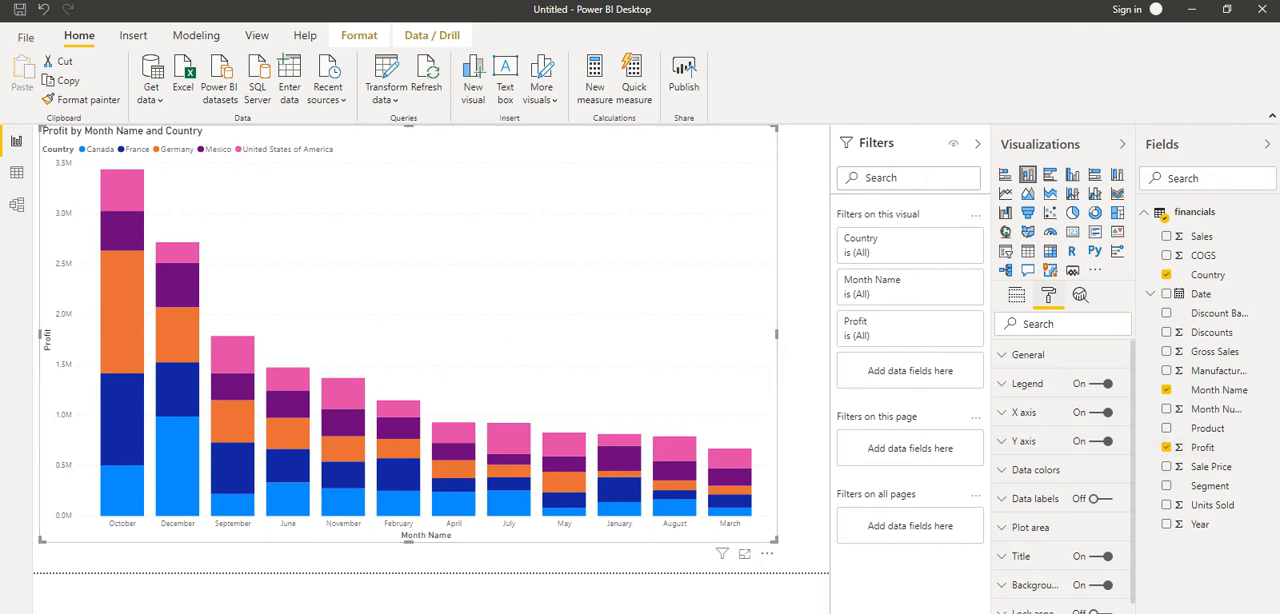
{"action": "scroll", "coordinate": [1063, 470], "scroll_direction": "down", "scroll_amount": 1}
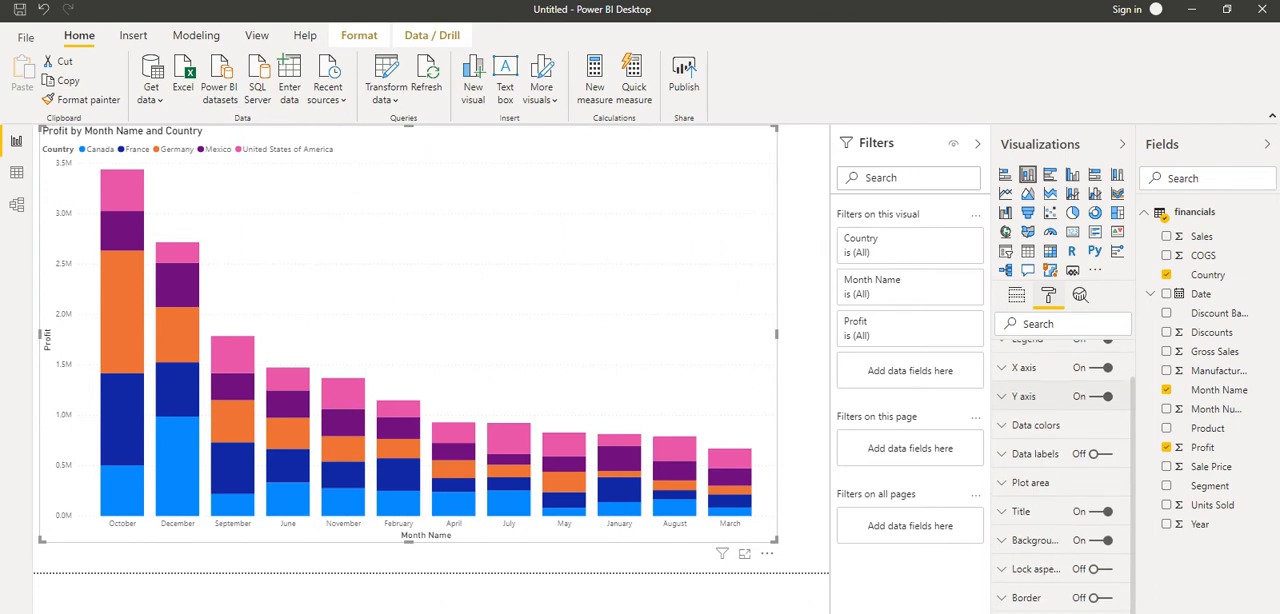
{"action": "scroll", "coordinate": [1063, 470], "scroll_direction": "down", "scroll_amount": 1}
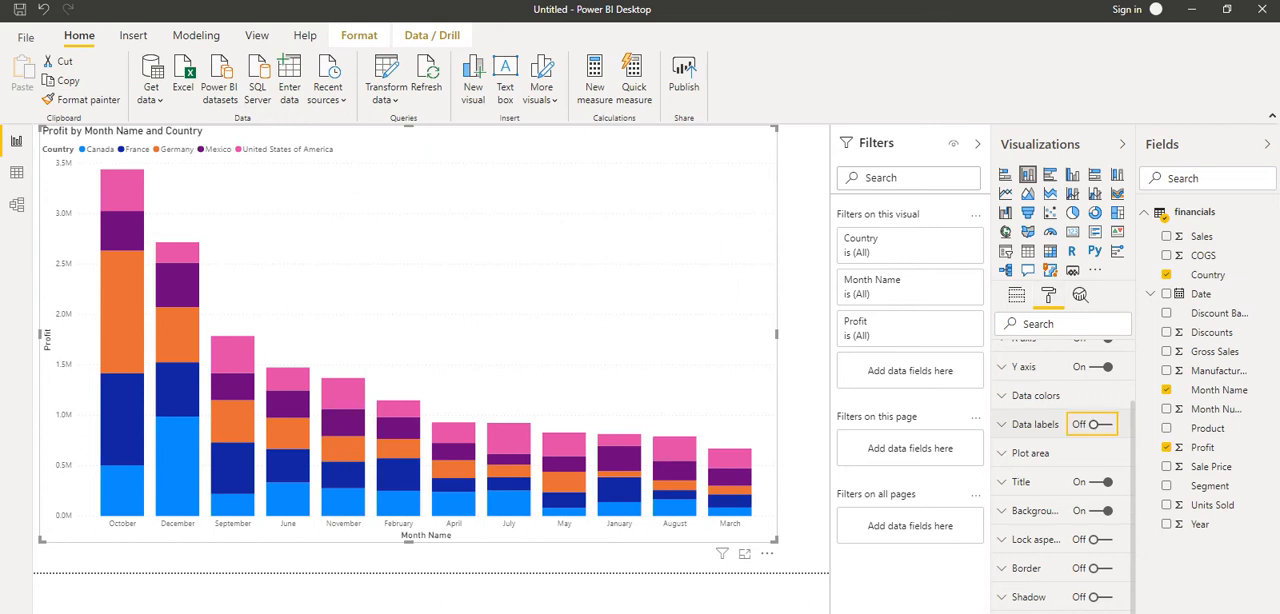
{"action": "left_click", "coordinate": [1098, 425]}
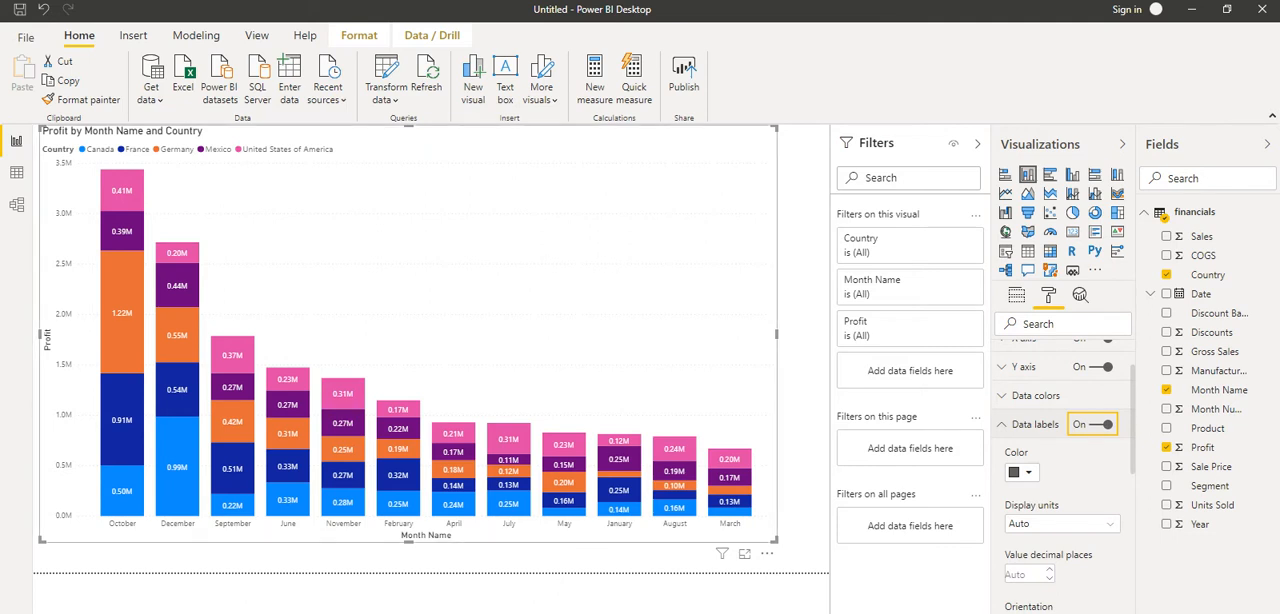
- Filter the chart to include only the United States of America segments for October and September
{"action": "mouse_move", "coordinate": [132, 188]}
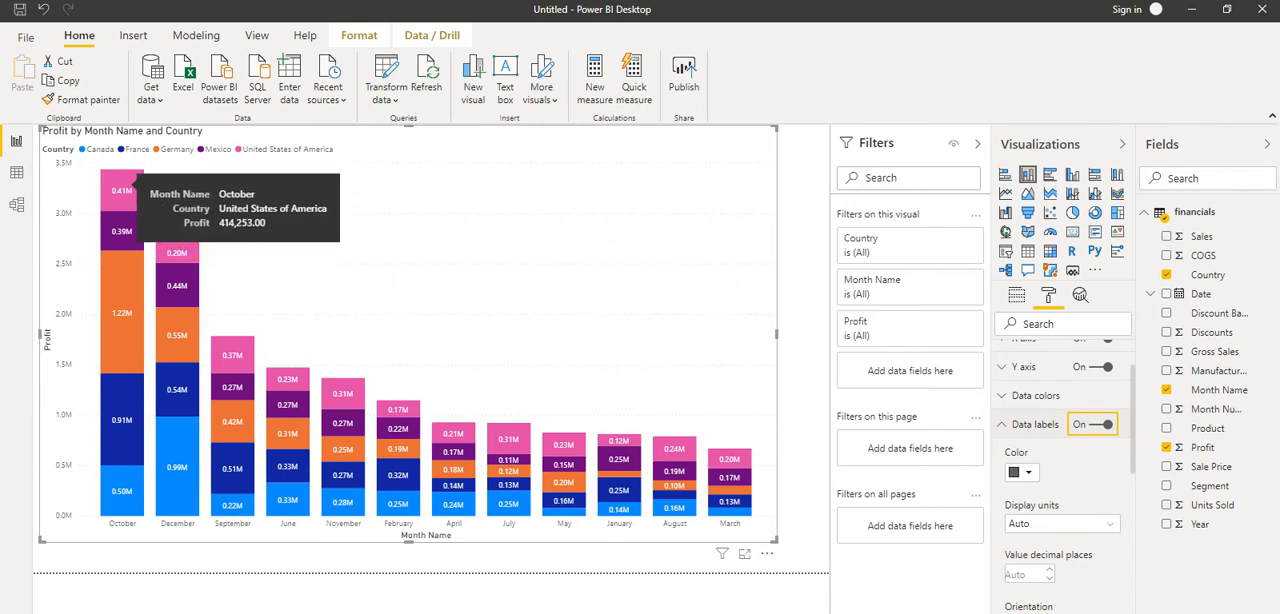
{"action": "left_click", "coordinate": [123, 183]}
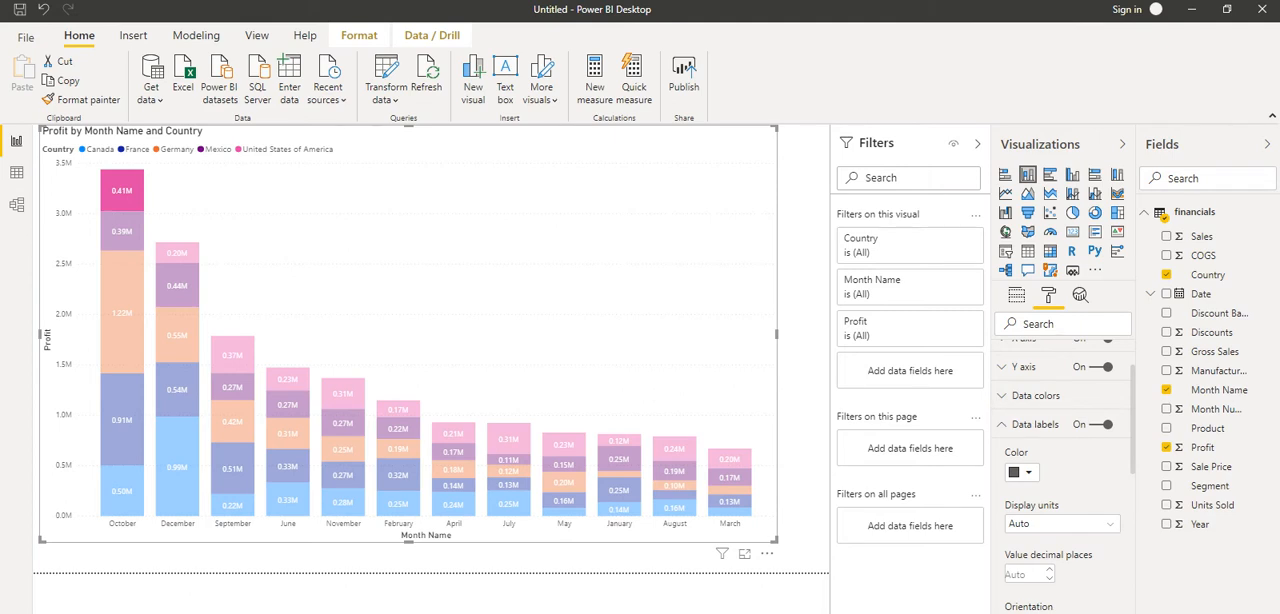
{"action": "mouse_move", "coordinate": [125, 189]}
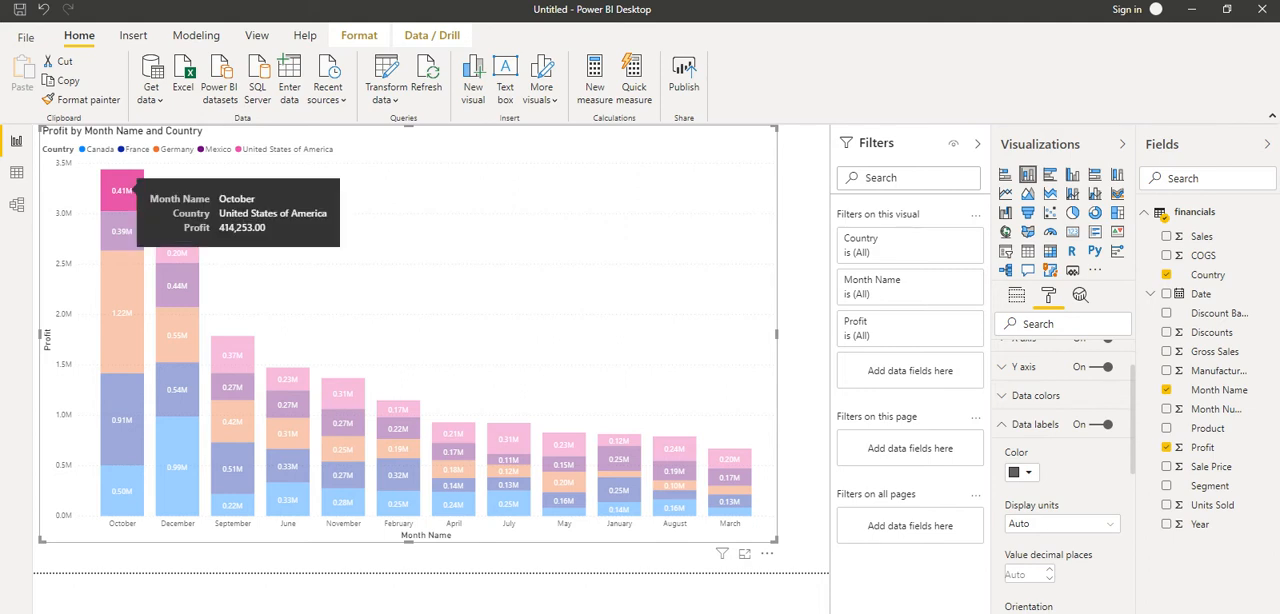
{"action": "mouse_move", "coordinate": [240, 352]}
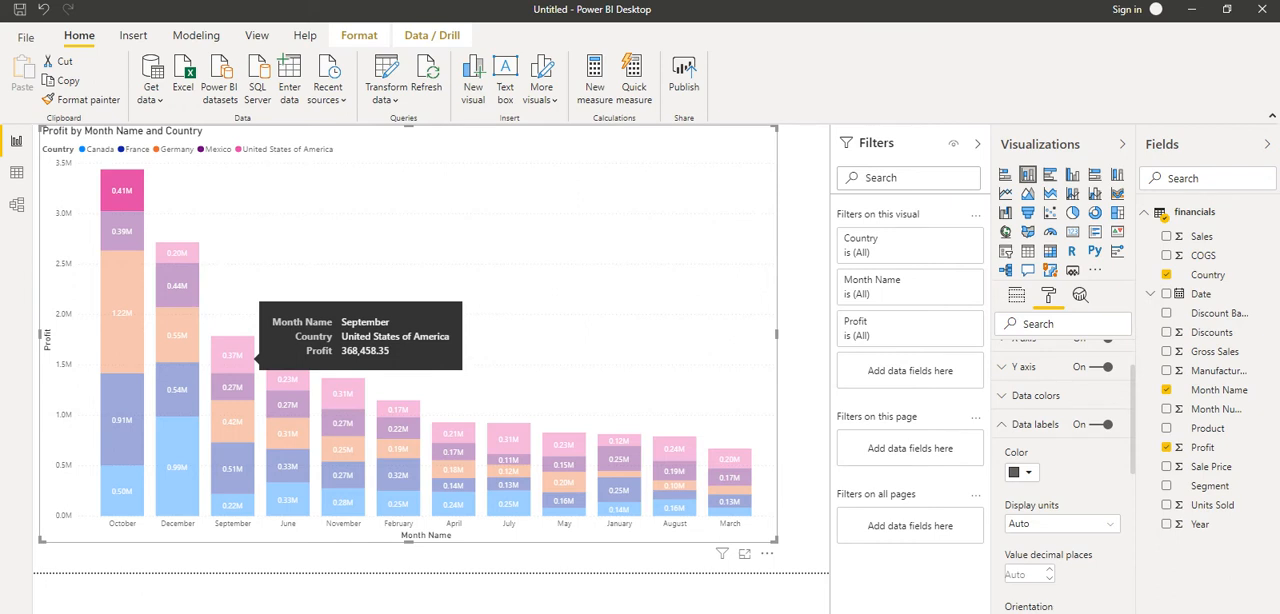
{"action": "left_click", "coordinate": [240, 357]}
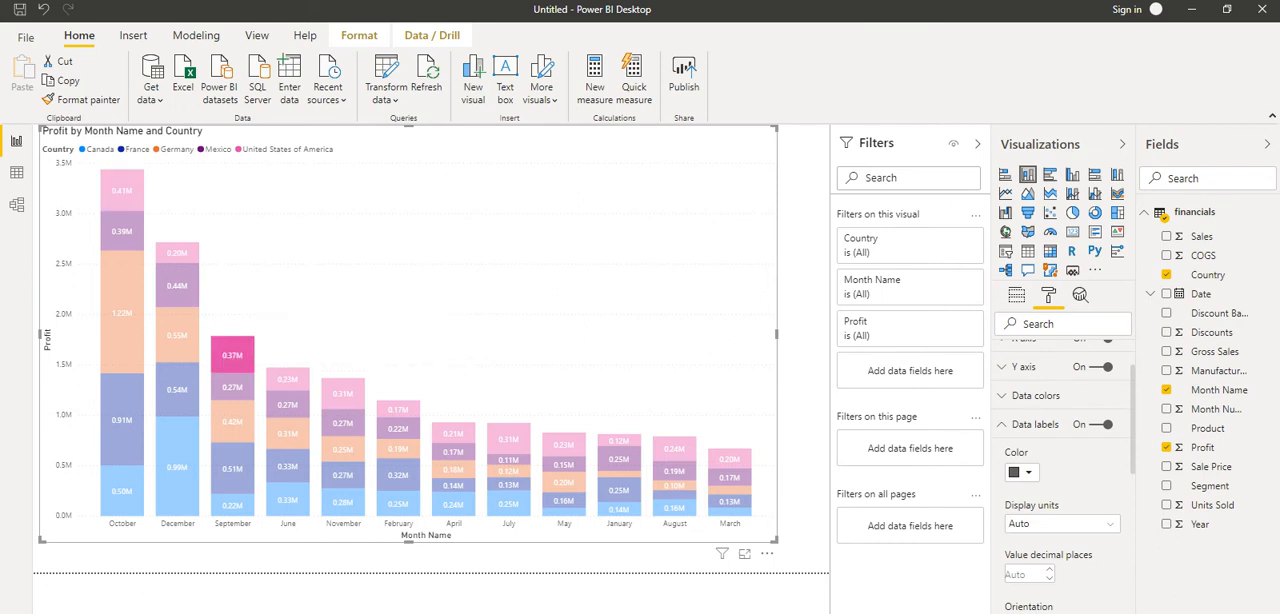
{"action": "left_click", "coordinate": [122, 191], "text": "ctrl"}
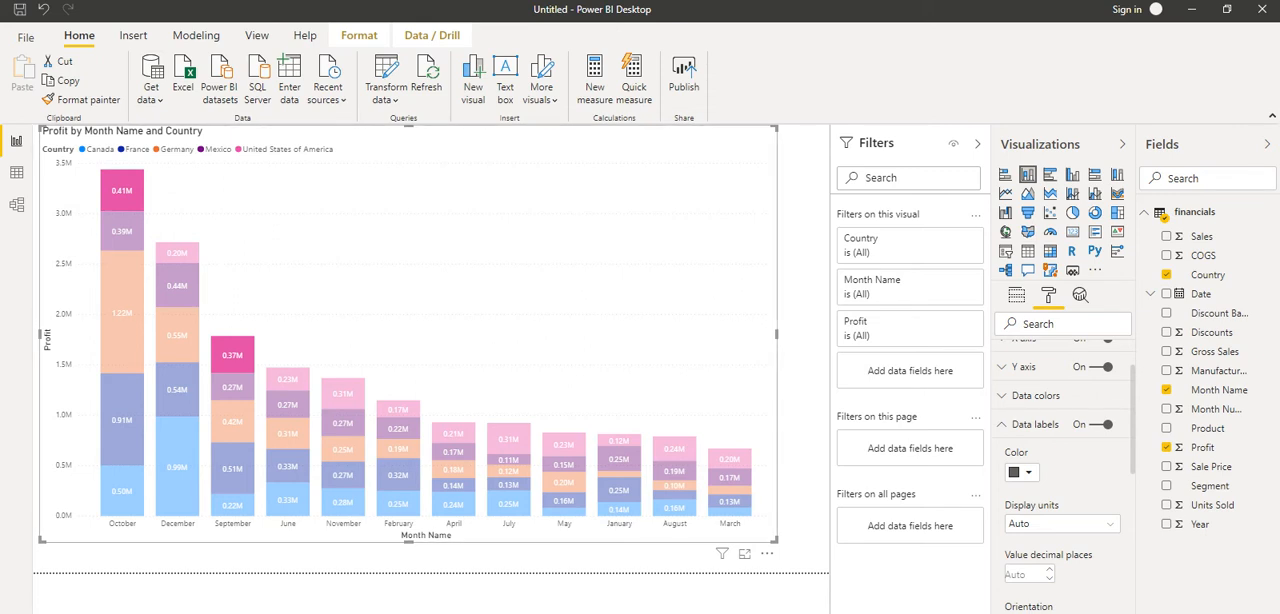
{"action": "mouse_move", "coordinate": [232, 354]}
{"action": "mouse_move", "coordinate": [130, 187]}
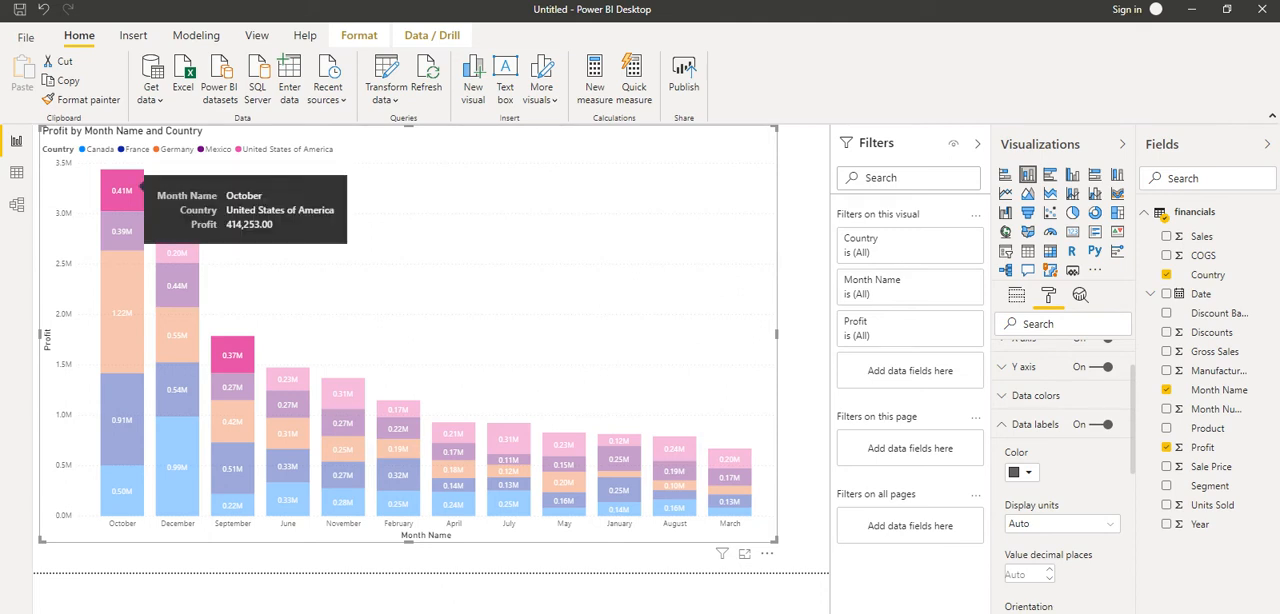
{"action": "right_click", "coordinate": [124, 189]}
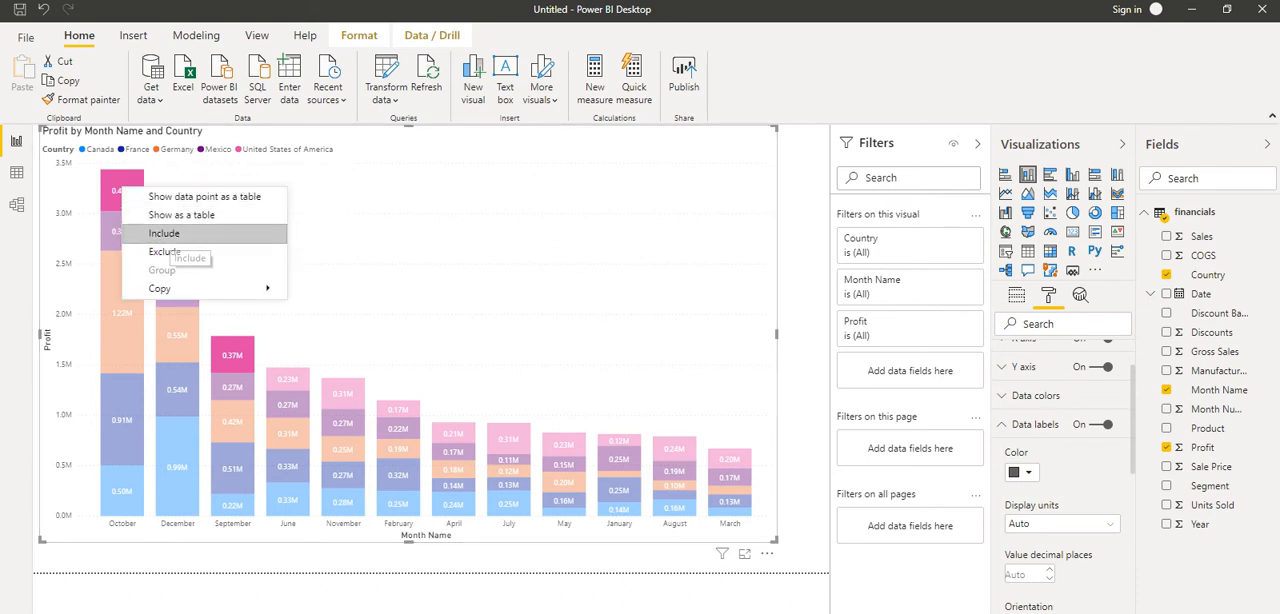
{"action": "left_click", "coordinate": [165, 233]}
{"action": "left_click", "coordinate": [1093, 425]}
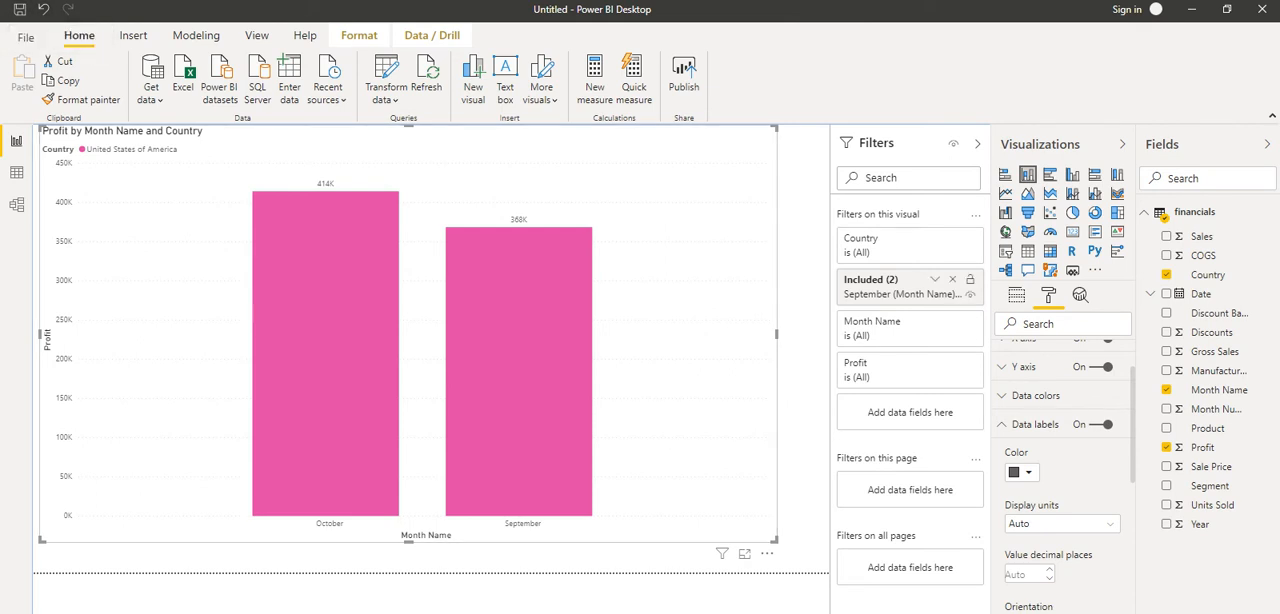
- Remove the Included filter from the chart and clear the highlighted United States of America segments
{"action": "left_click", "coordinate": [952, 280]}
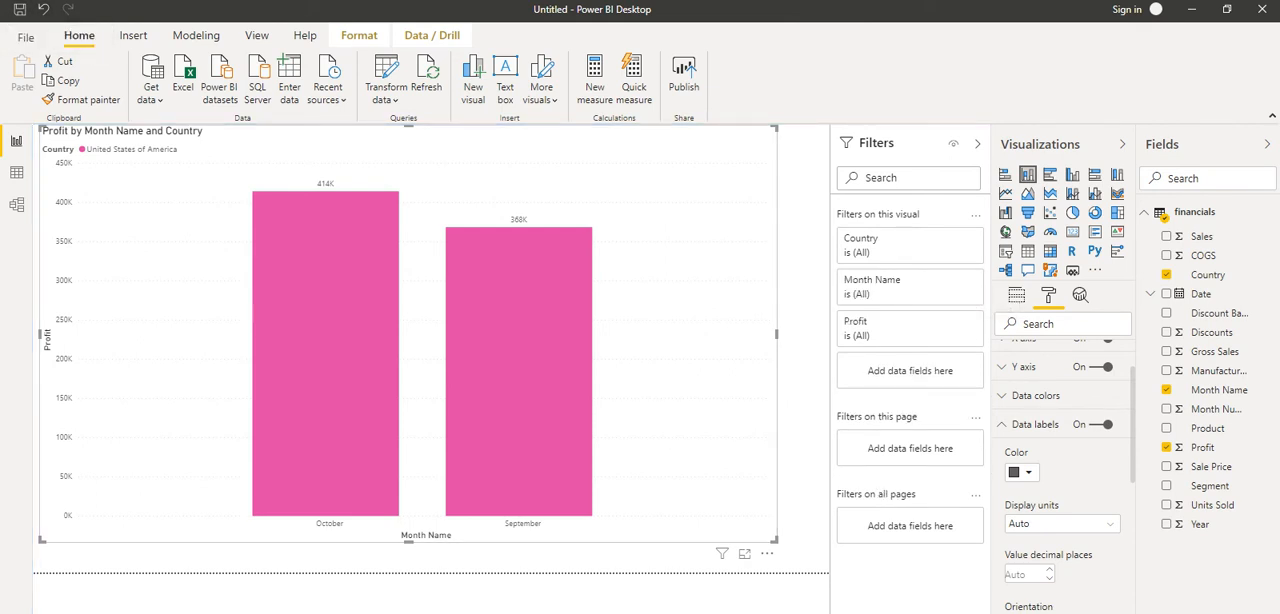
{"action": "mouse_move", "coordinate": [120, 333]}
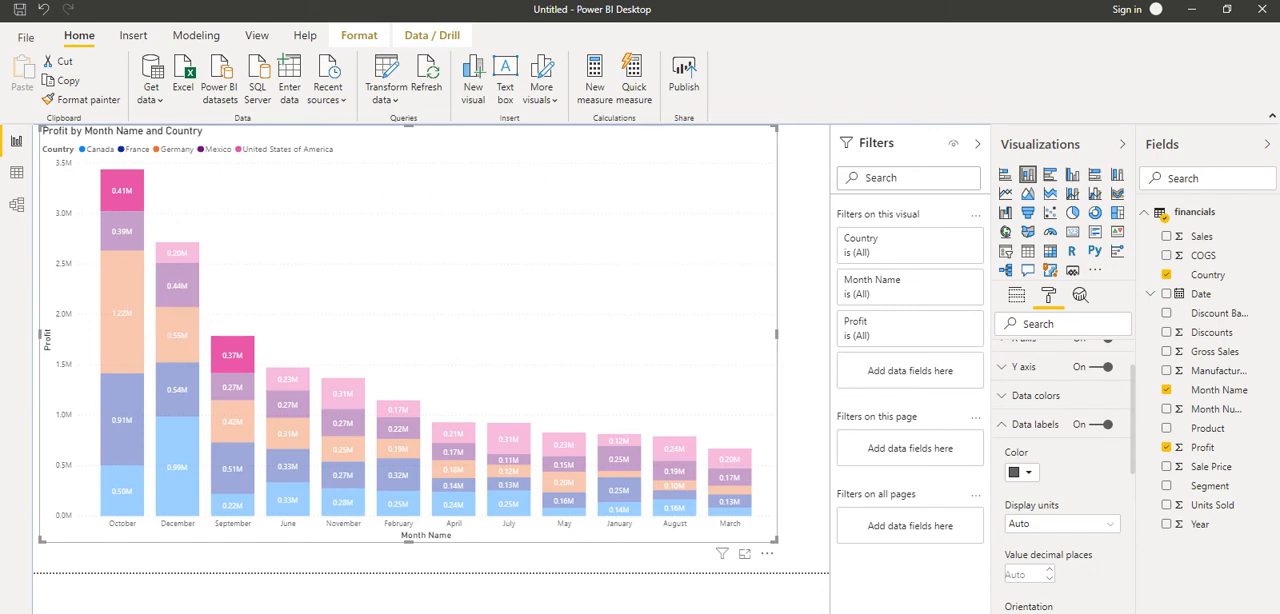
{"action": "left_click", "coordinate": [232, 355]}
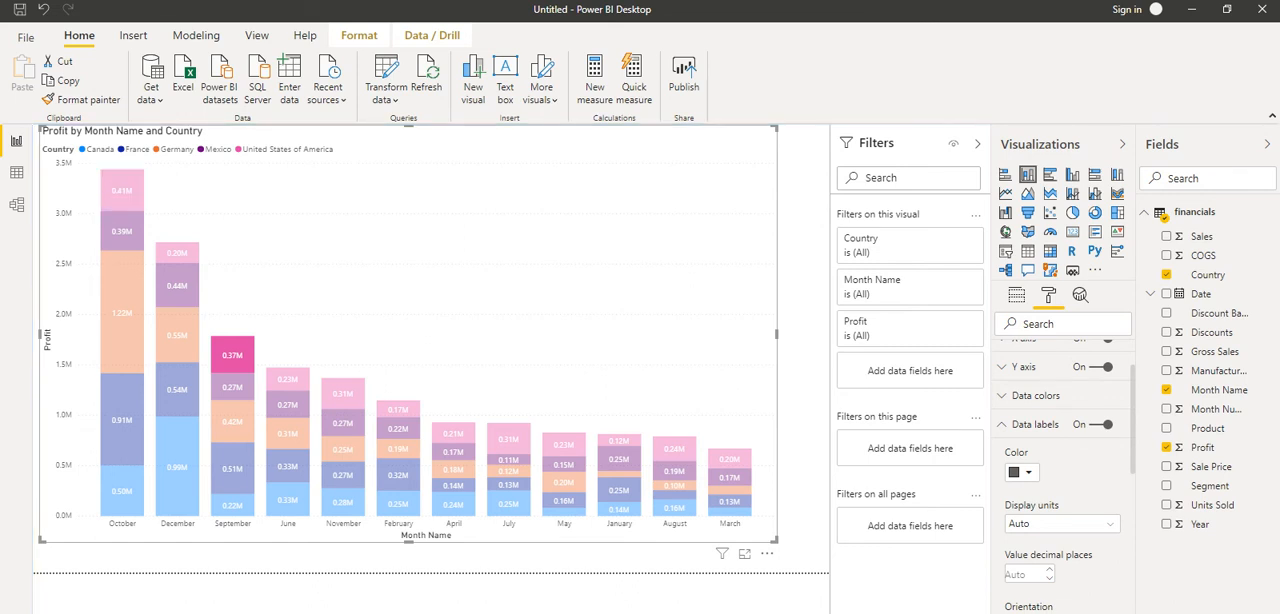
{"action": "left_click", "coordinate": [232, 355]}
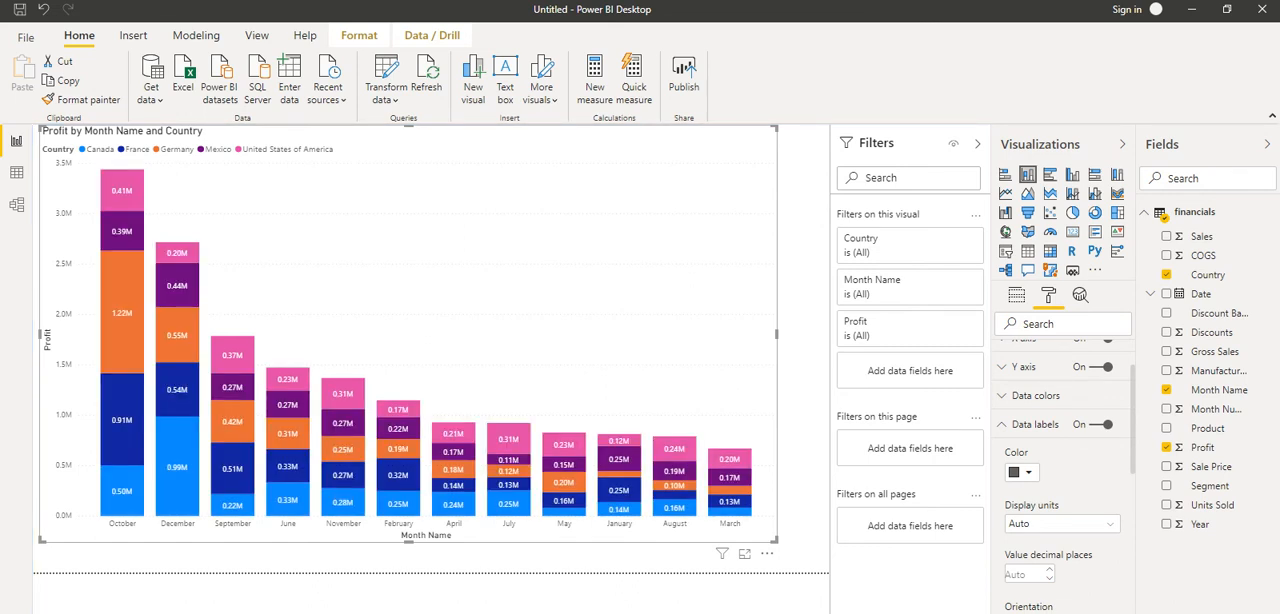
- Filter the chart to include only the Mexico segments for October, September, February and July
{"action": "mouse_move", "coordinate": [123, 230]}
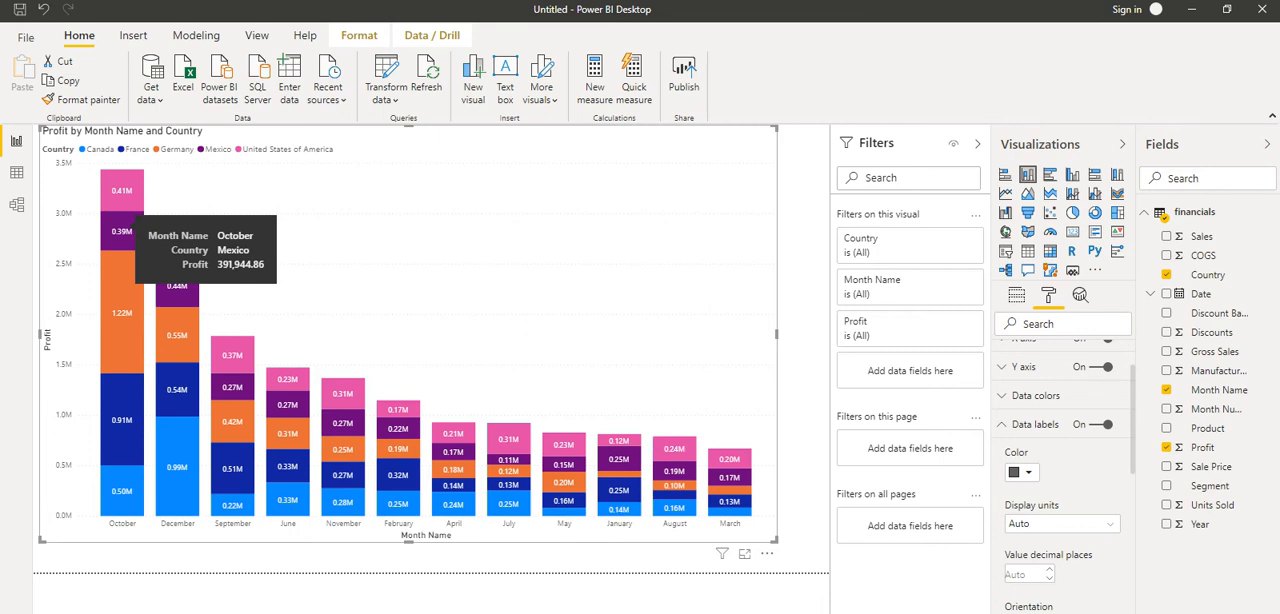
{"action": "left_click", "coordinate": [122, 231]}
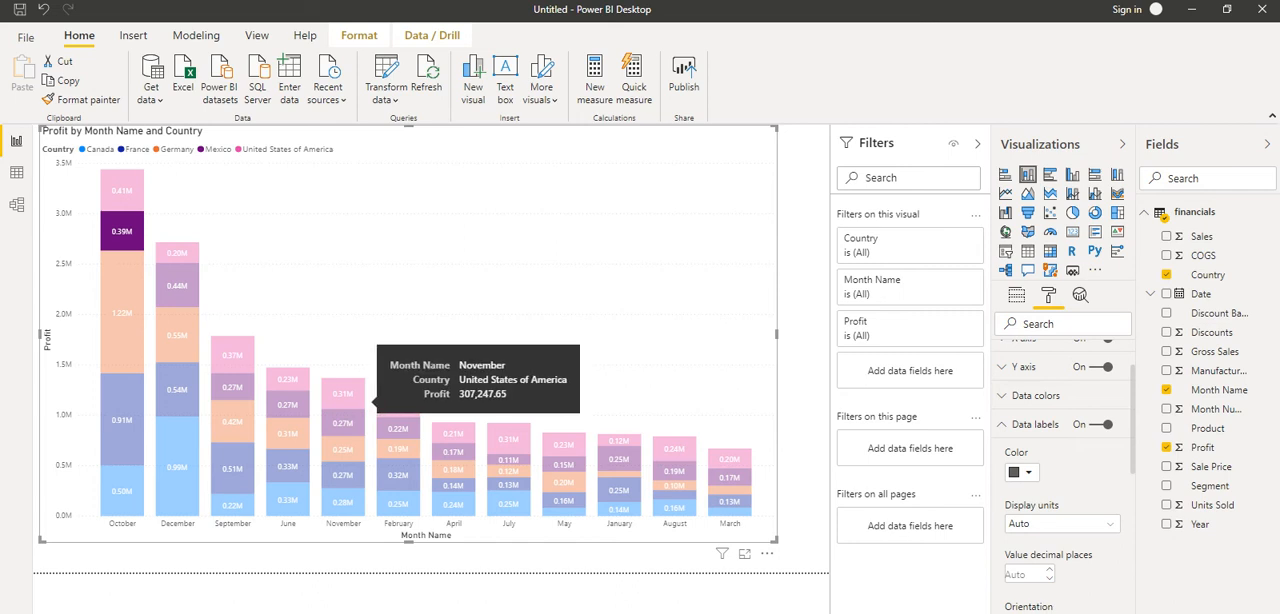
{"action": "mouse_move", "coordinate": [245, 405]}
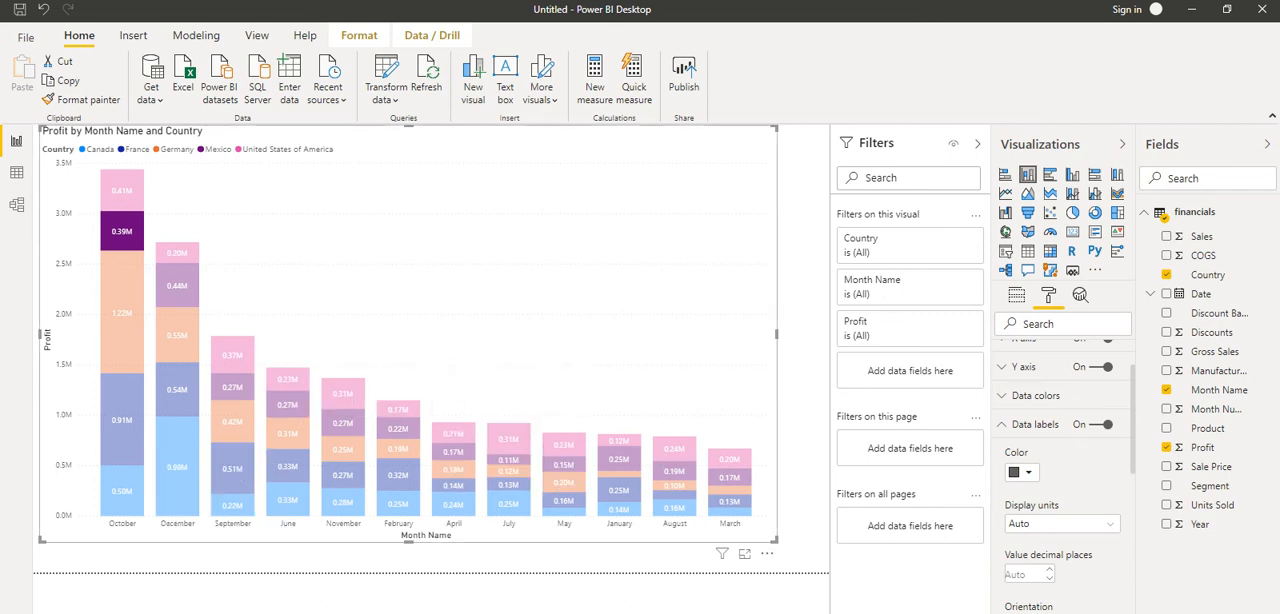
{"action": "left_click", "coordinate": [232, 386], "text": "ctrl"}
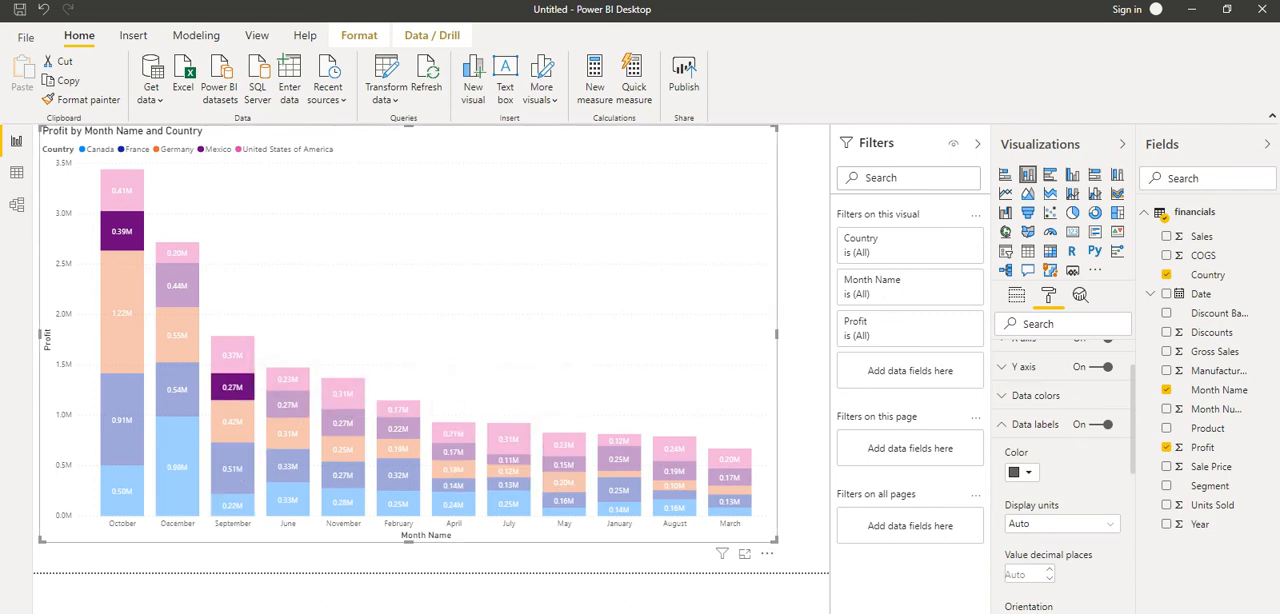
{"action": "mouse_move", "coordinate": [410, 428]}
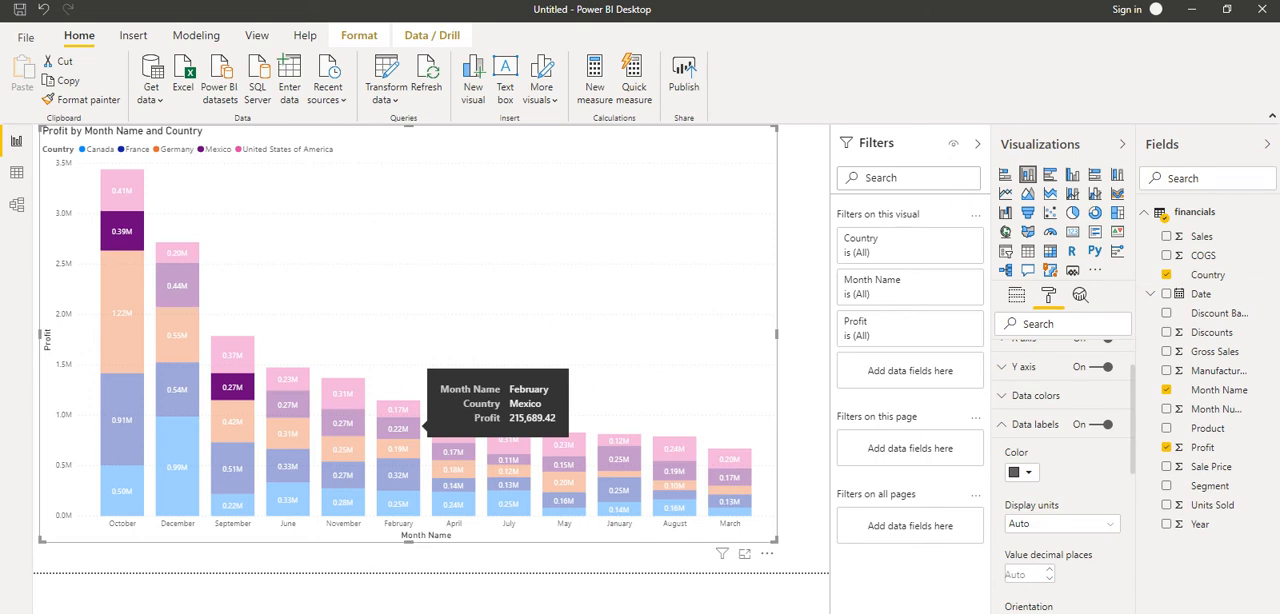
{"action": "left_click", "coordinate": [410, 428], "text": "ctrl"}
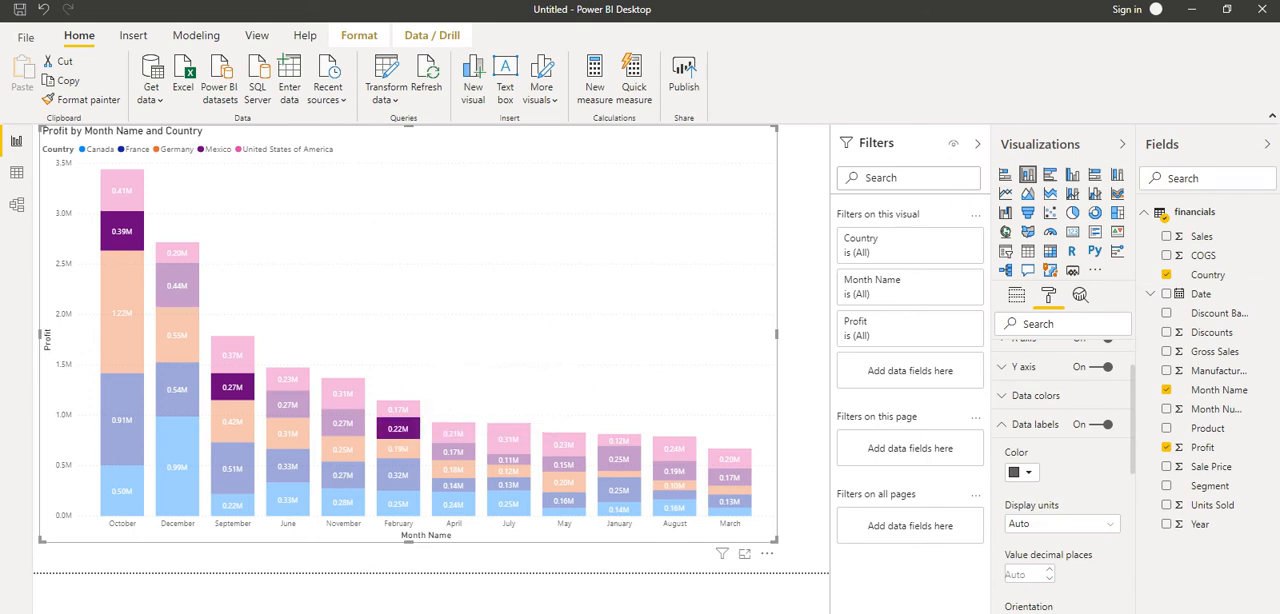
{"action": "left_click", "coordinate": [508, 459], "text": "ctrl"}
{"action": "right_click", "coordinate": [123, 232]}
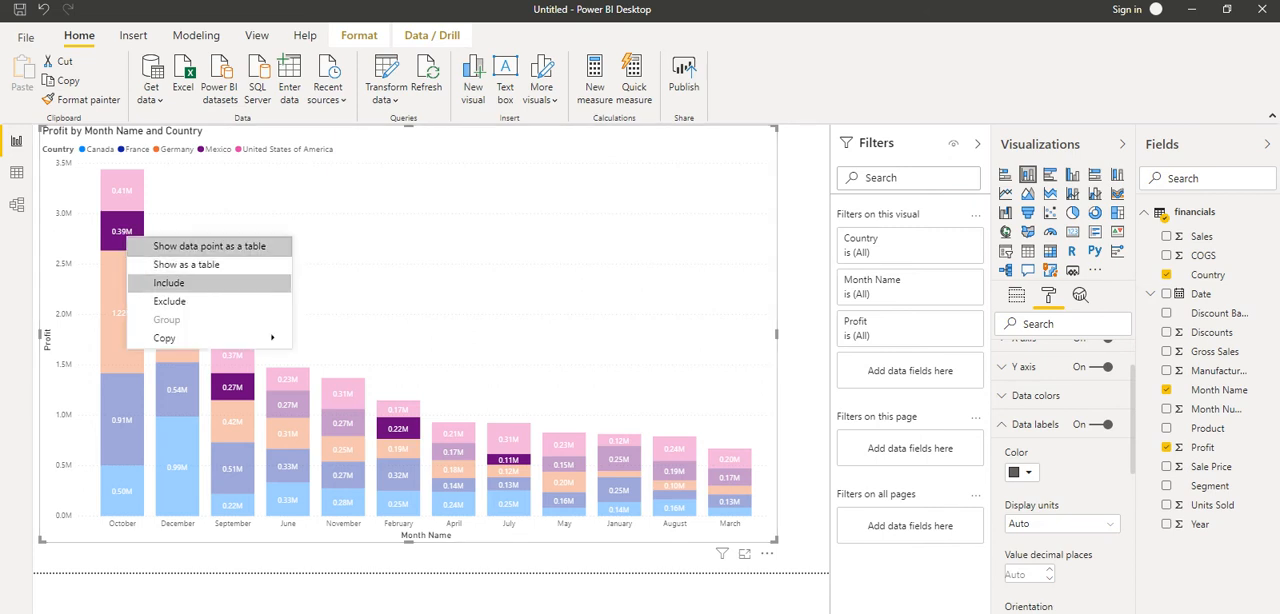
{"action": "key", "text": "Escape"}
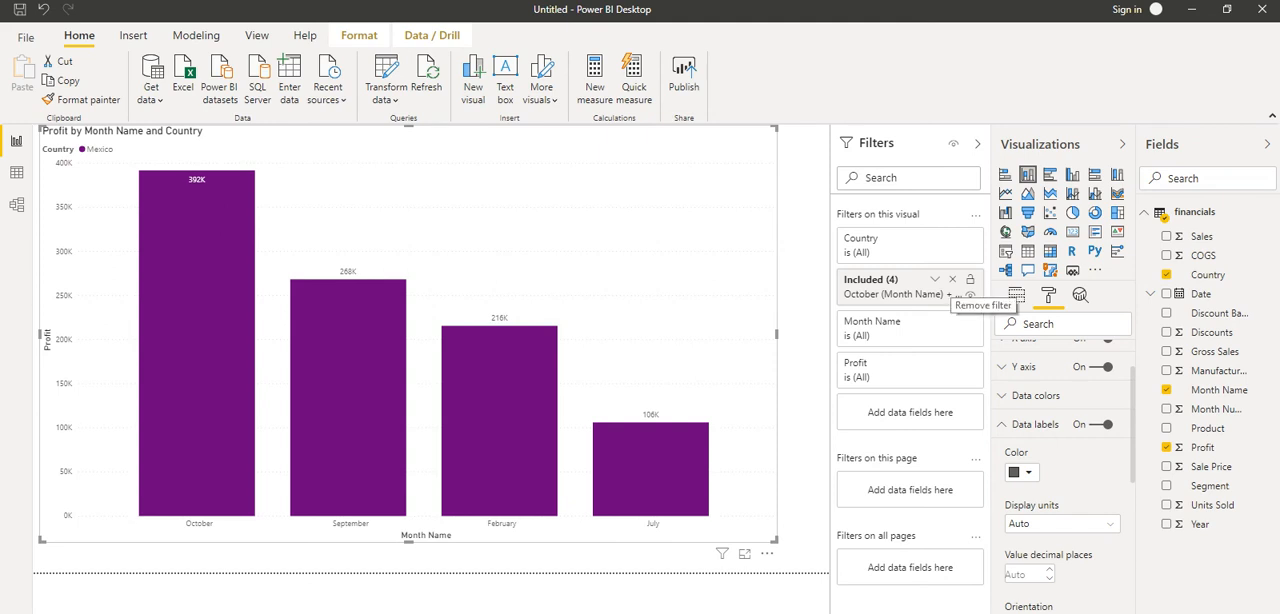
- Remove the Included filter from the chart and exclude the Germany segments for October and June
{"action": "left_click", "coordinate": [952, 279]}
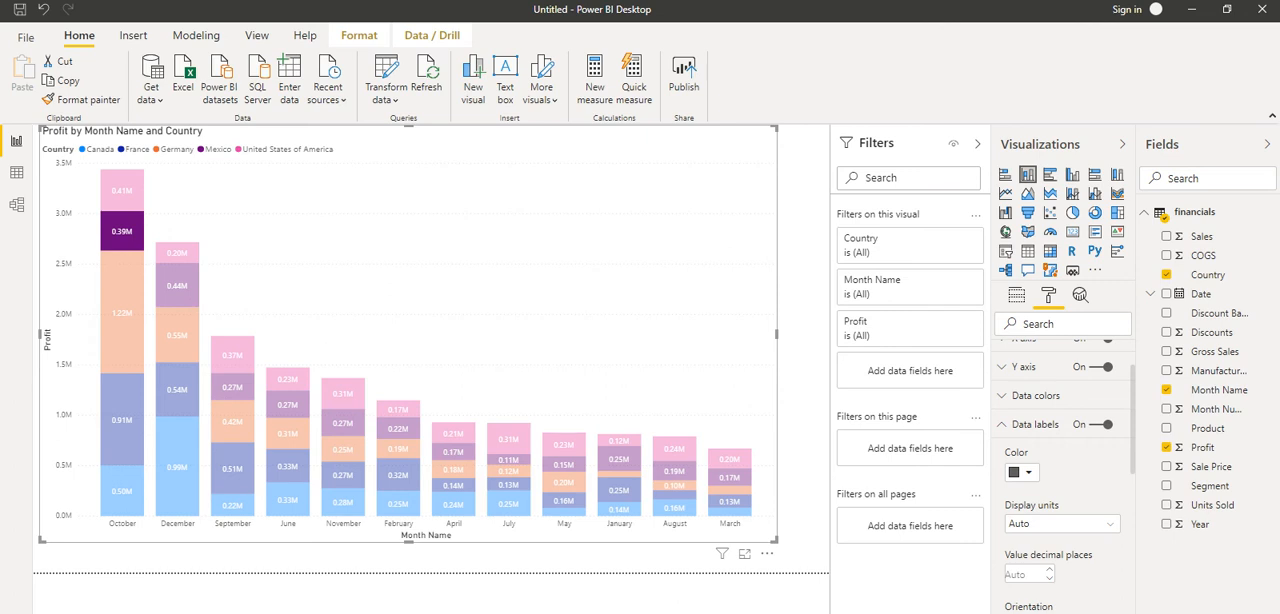
{"action": "left_click", "coordinate": [122, 312]}
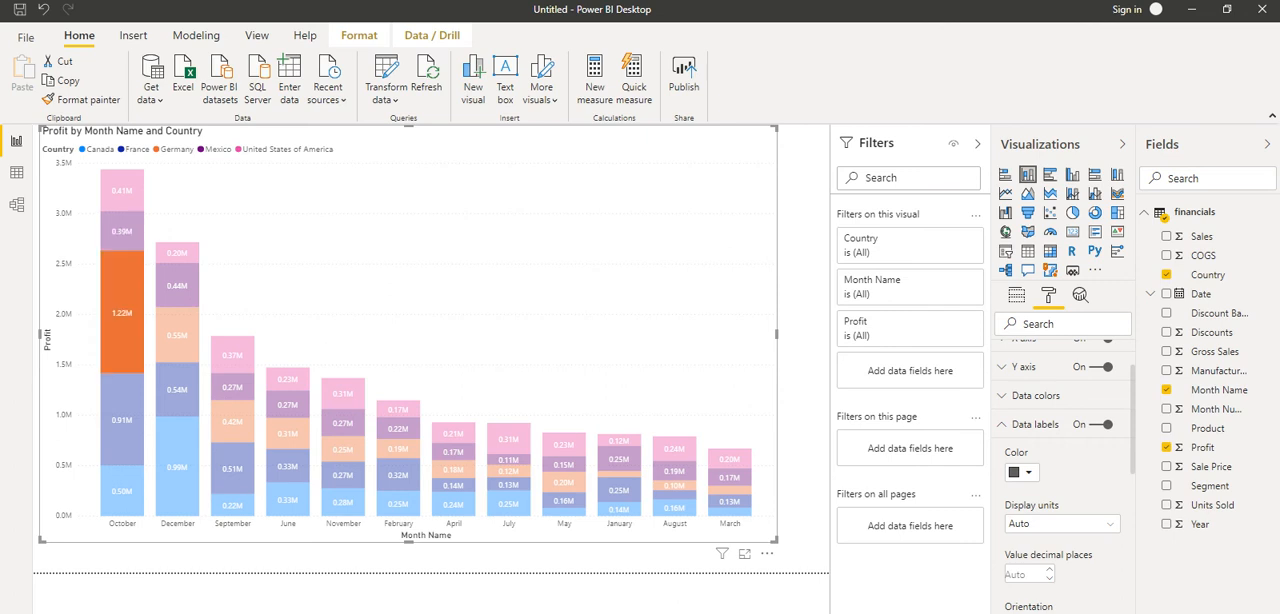
{"action": "left_click", "coordinate": [288, 433], "text": "ctrl"}
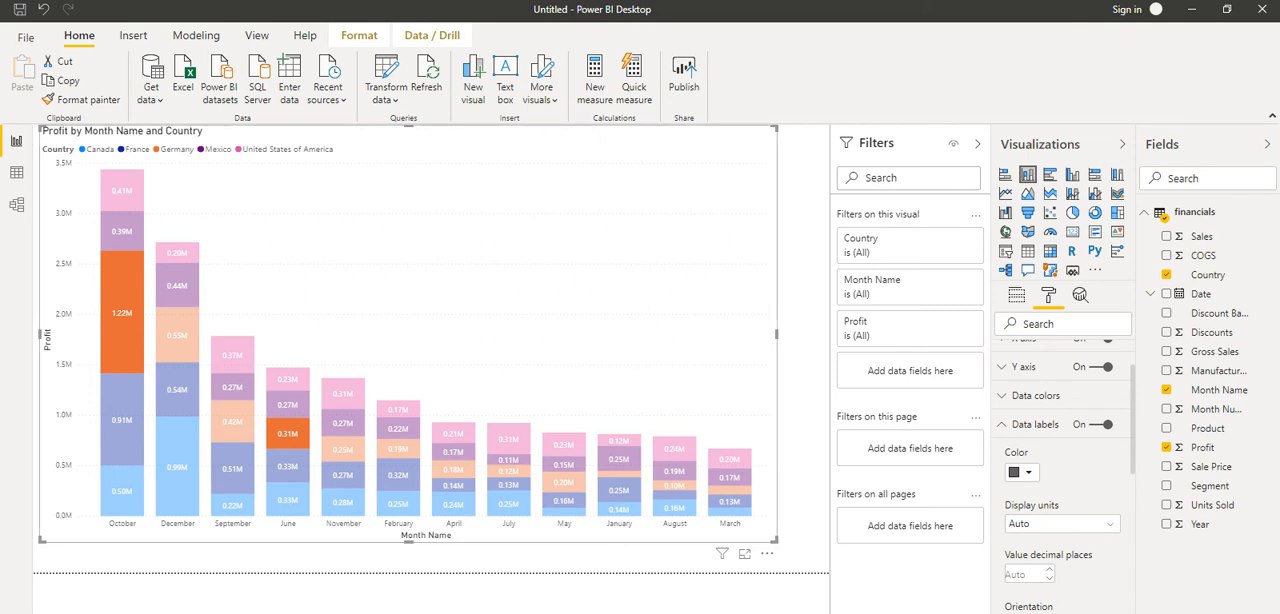
{"action": "right_click", "coordinate": [116, 286]}
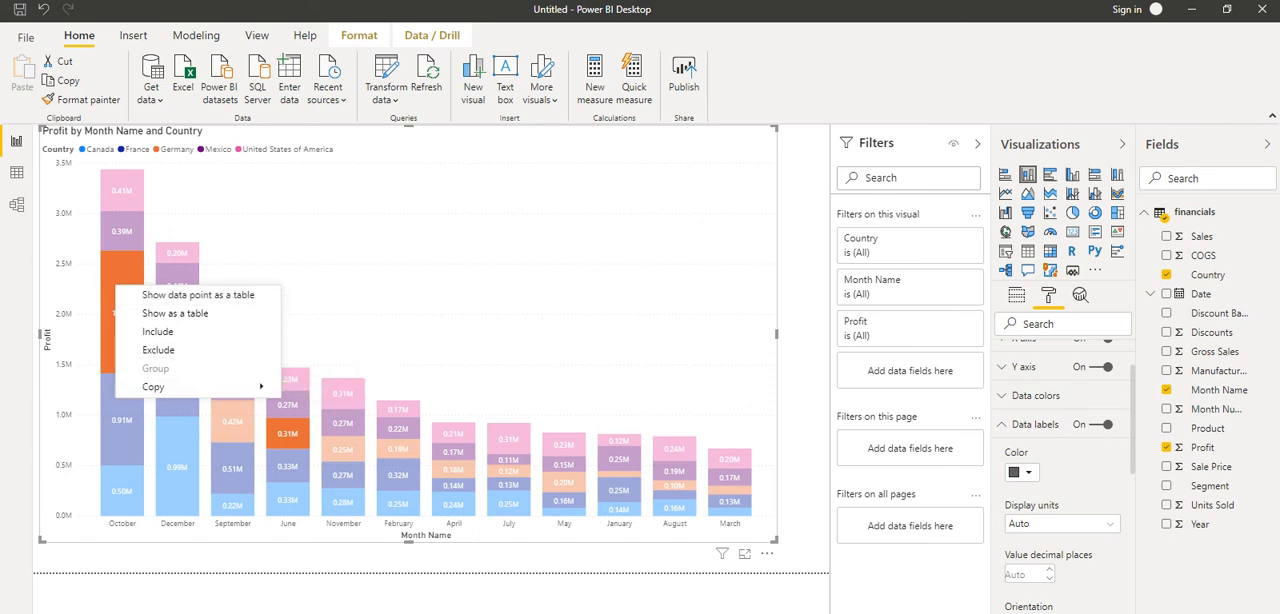
{"action": "left_click", "coordinate": [158, 350]}
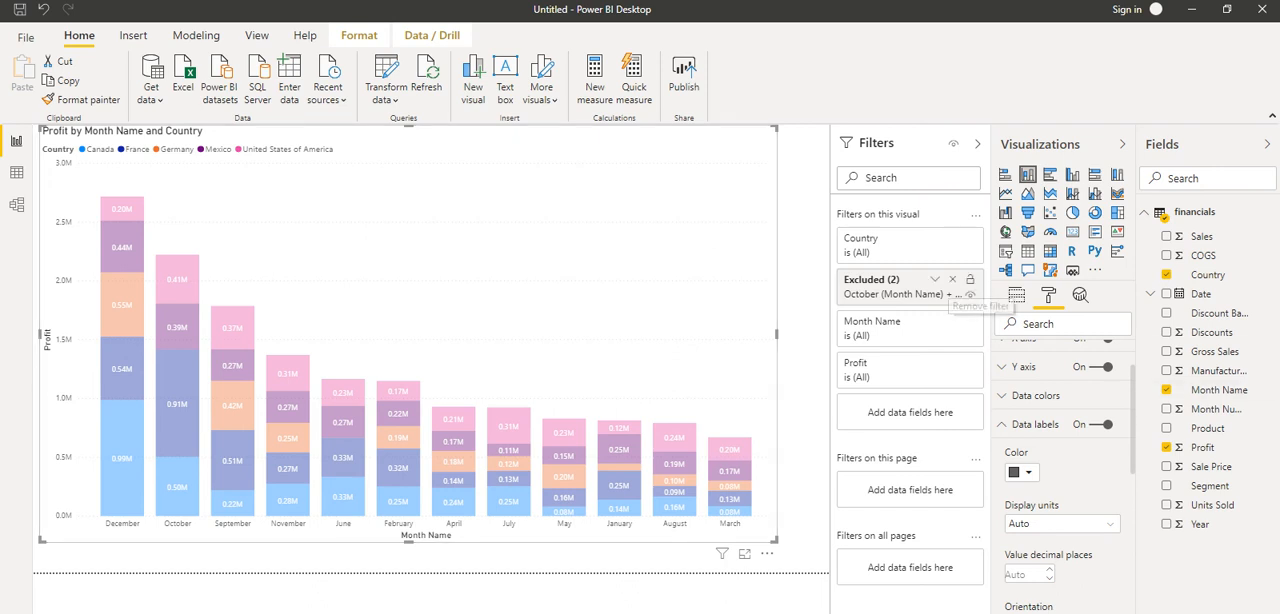
- Remove the Excluded filter and exclude the United States of America segments for October and September instead
{"action": "left_click", "coordinate": [952, 279]}
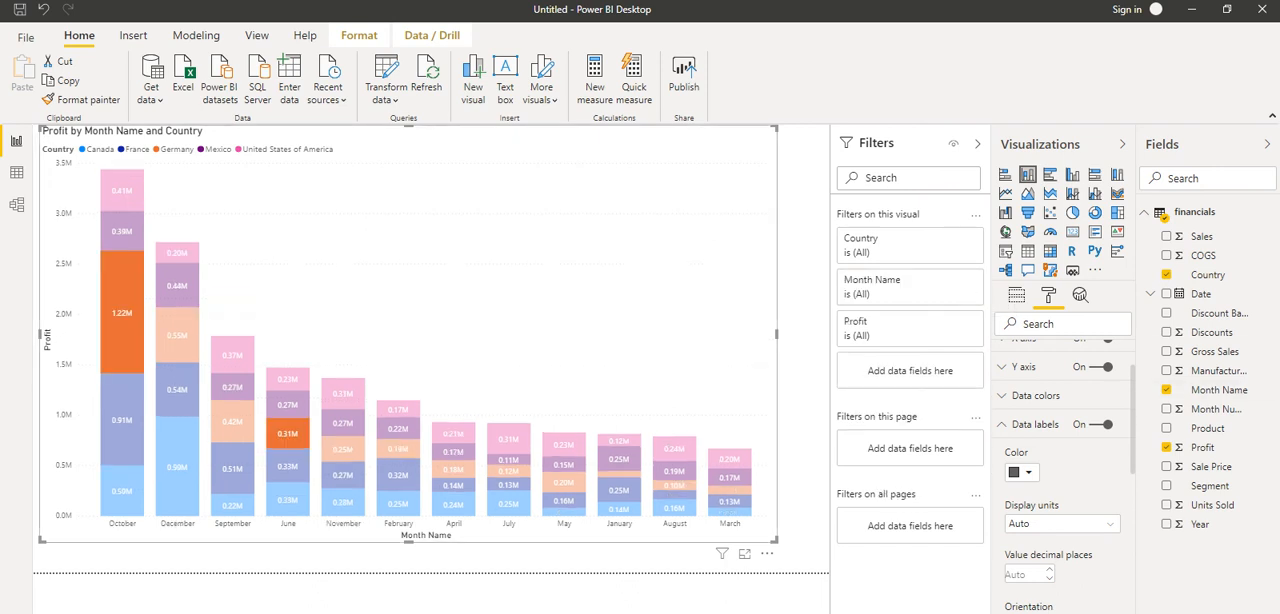
{"action": "left_click", "coordinate": [122, 191]}
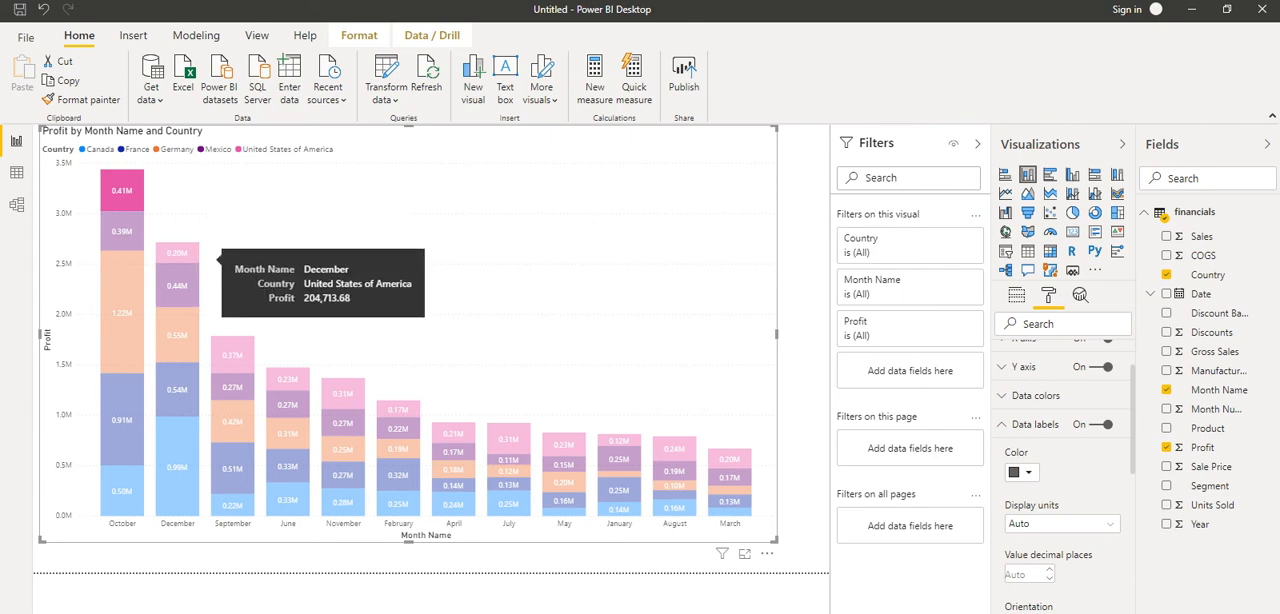
{"action": "left_click", "coordinate": [232, 354], "text": "ctrl"}
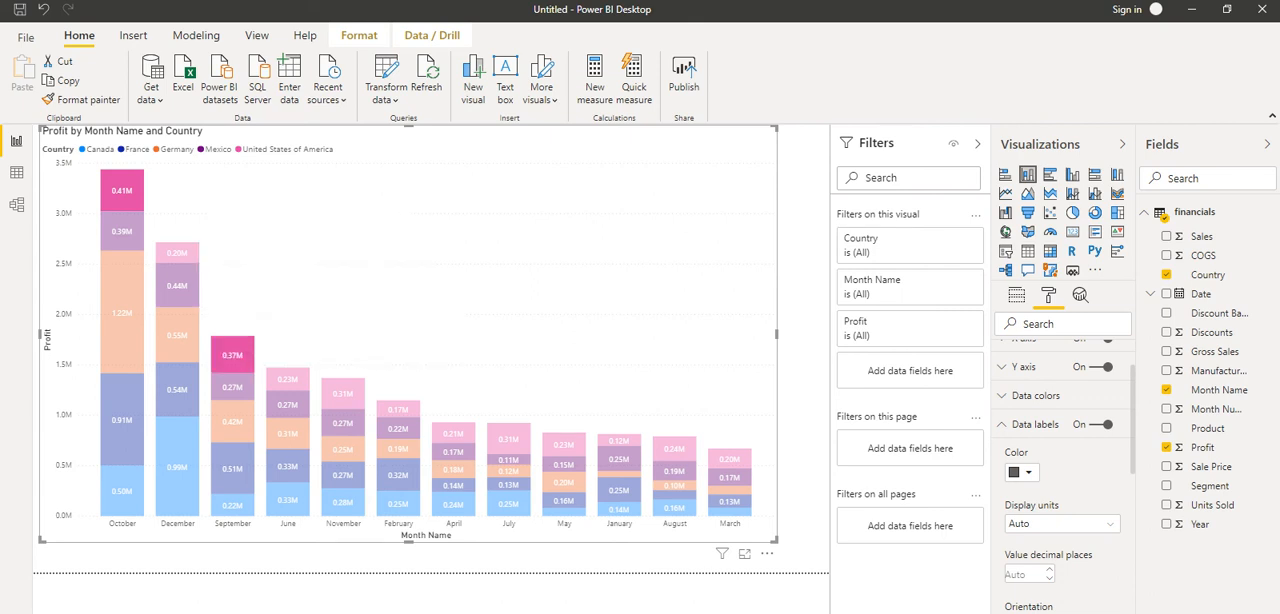
{"action": "right_click", "coordinate": [225, 347]}
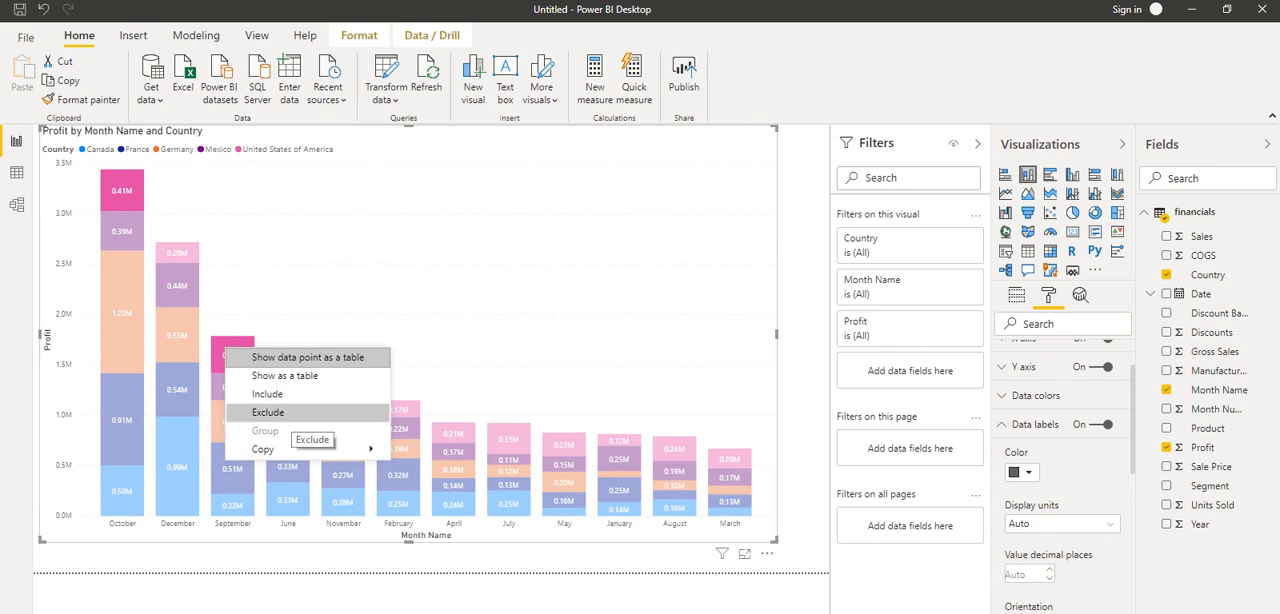
{"action": "left_click", "coordinate": [290, 412]}
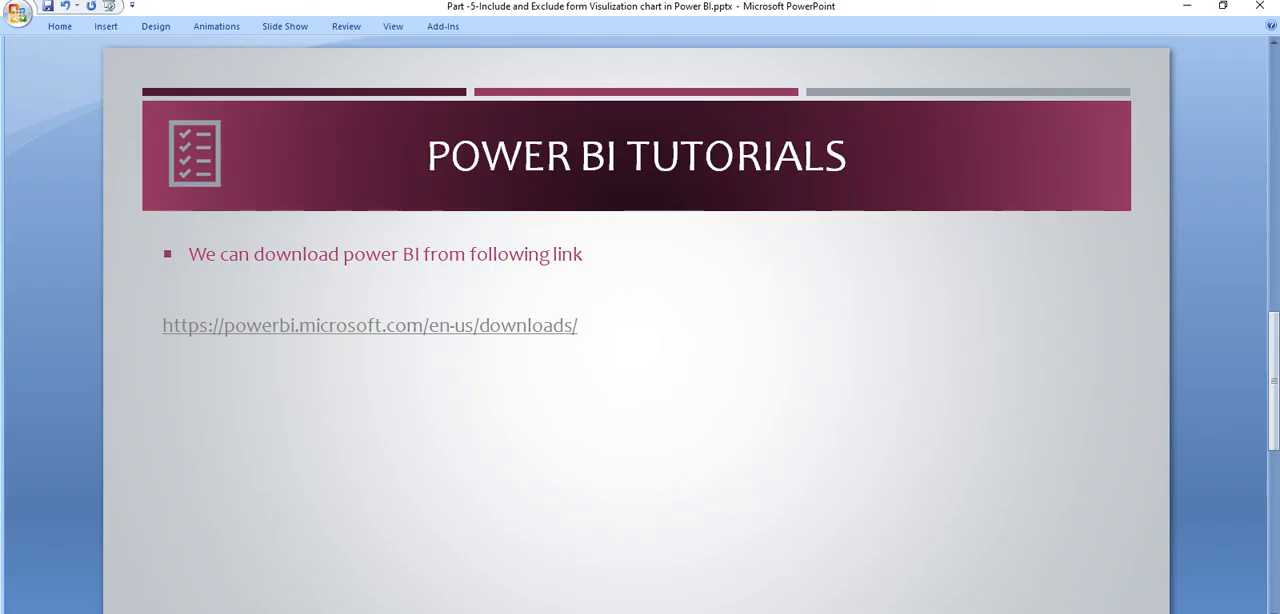
{"action": "key", "text": "Page_Down"}
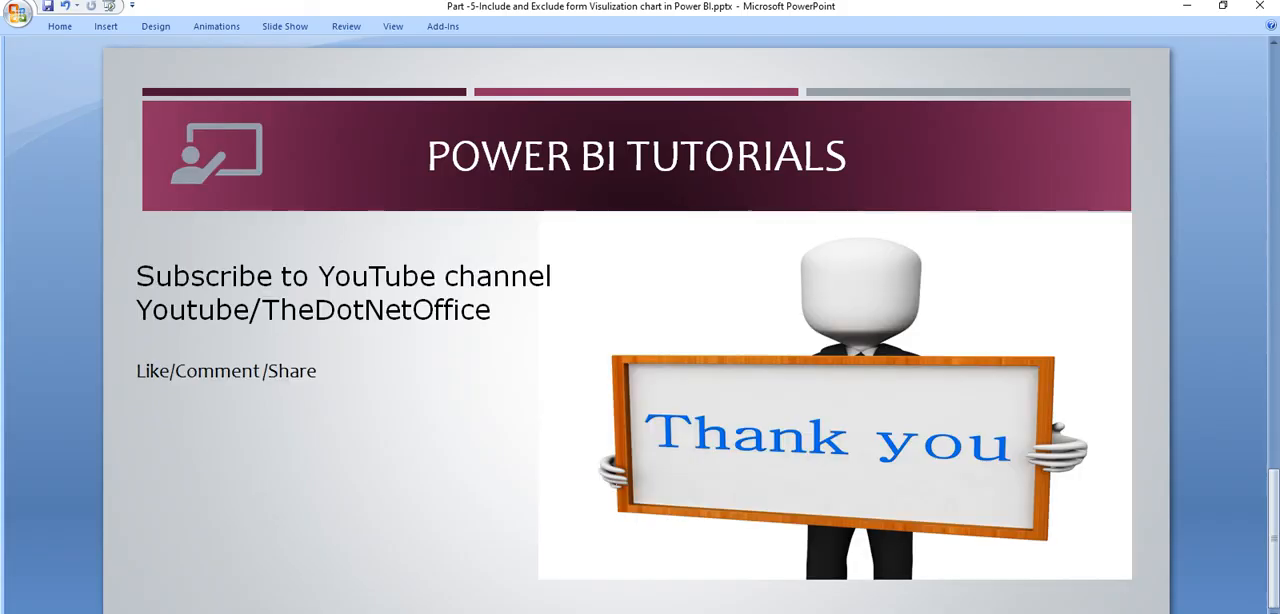